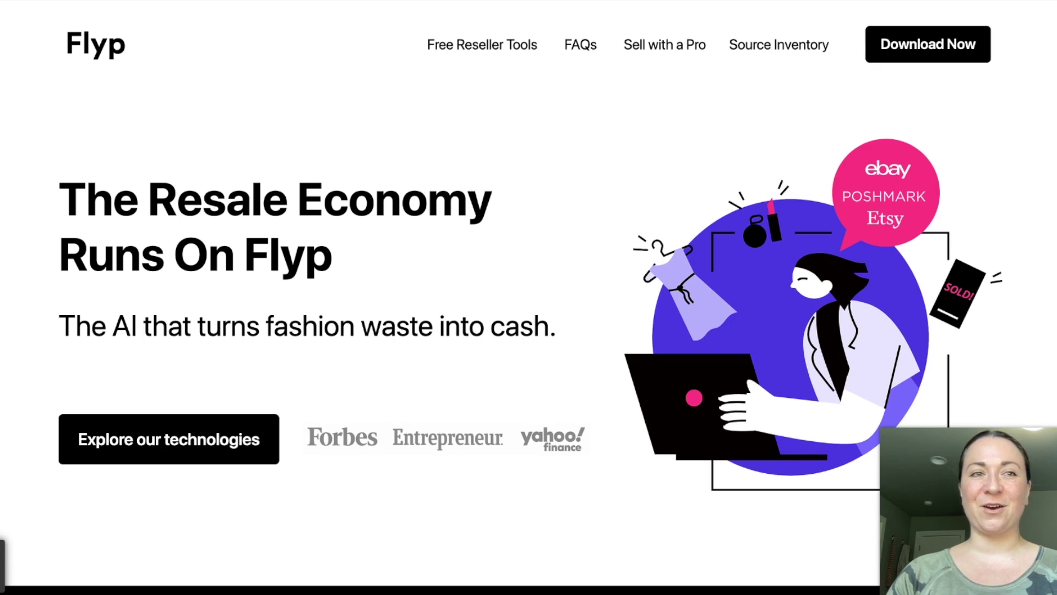
Open Free Reseller Tools to see Poshmark, Mercari and eBay connected and Facebook not connected
click(502, 51)
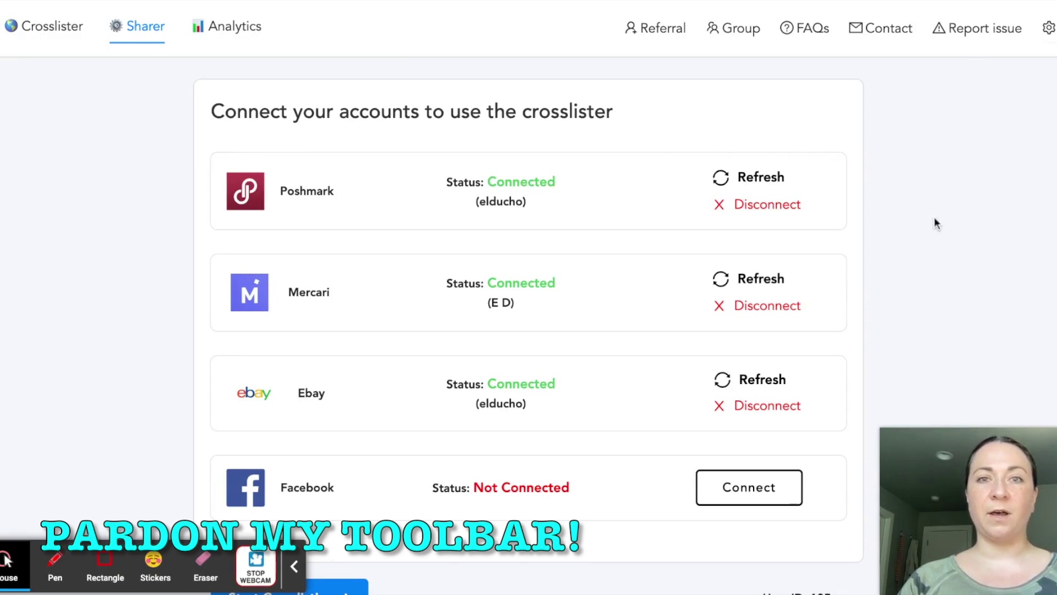
scroll(936, 216, down, 2)
scroll(932, 204, up, 2)
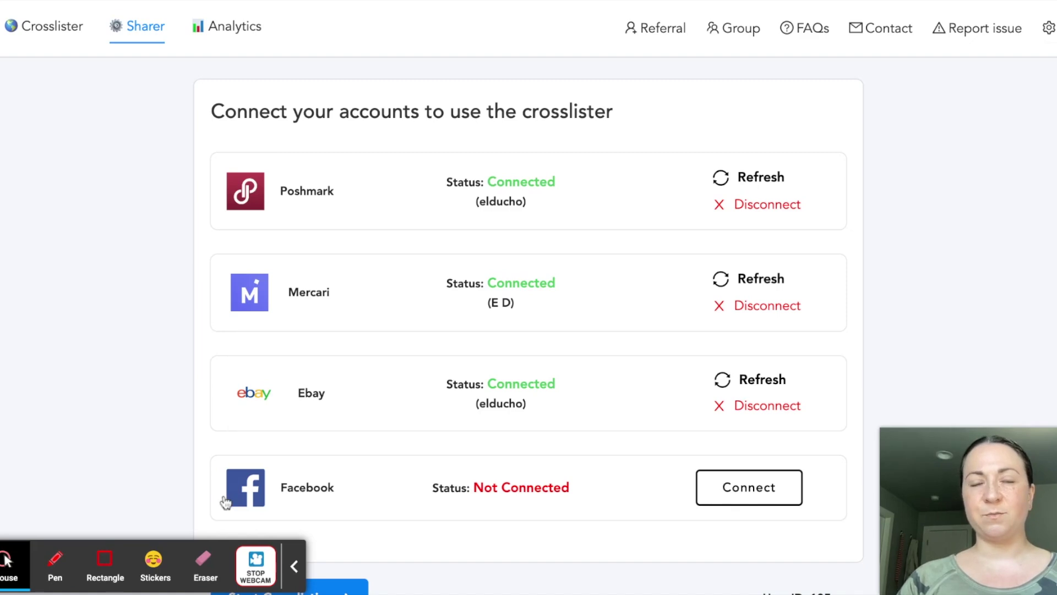
Open the Poshmark Sharer and review its nine share times, share-all, randomized order and slow speed
click(143, 34)
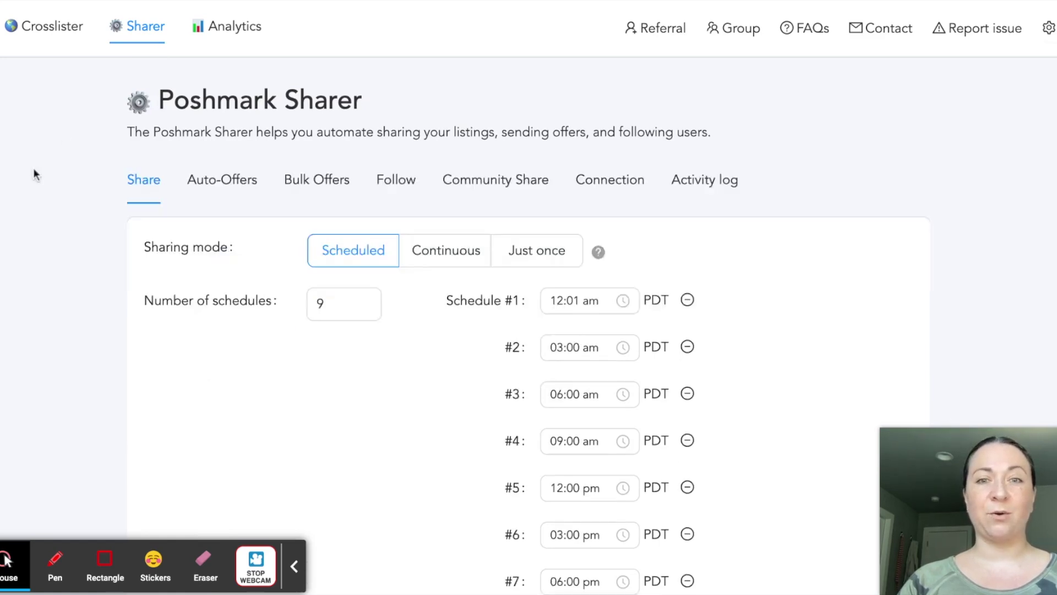
scroll(33, 167, down, 3)
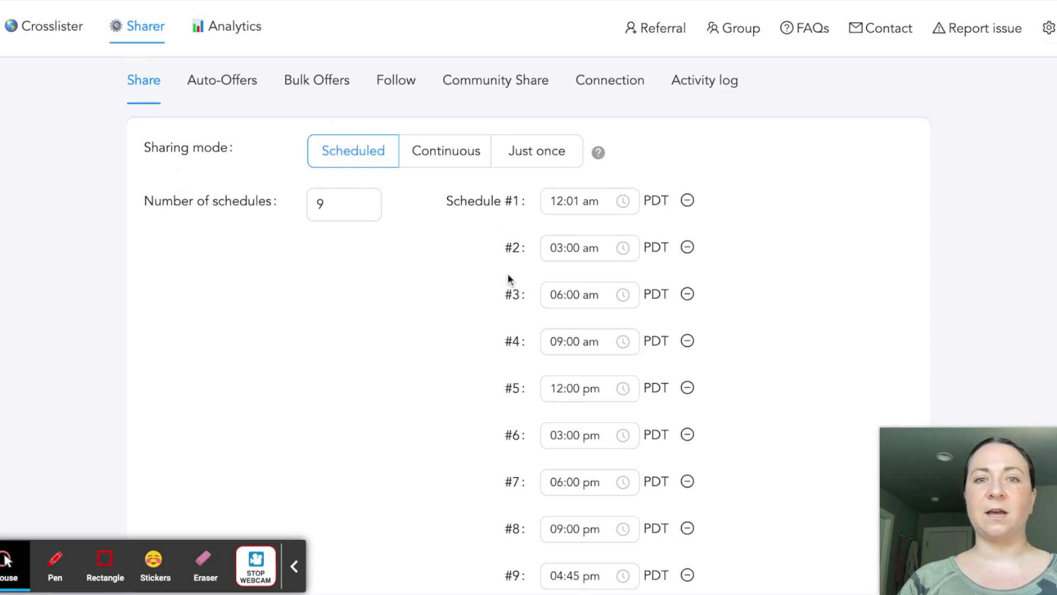
scroll(508, 273, up, 1)
scroll(507, 273, down, 2)
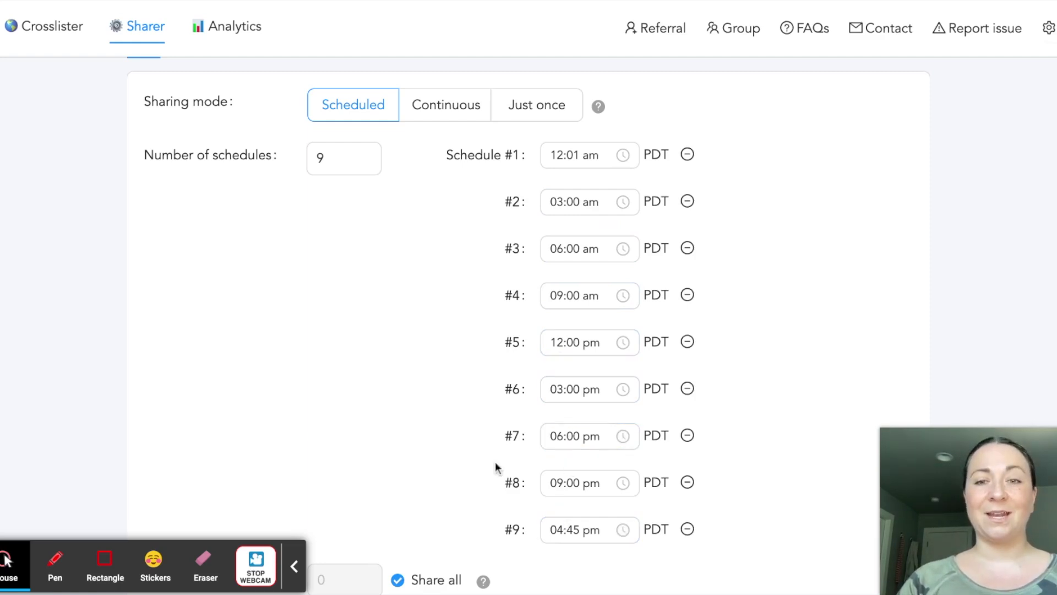
scroll(495, 466, down, 1)
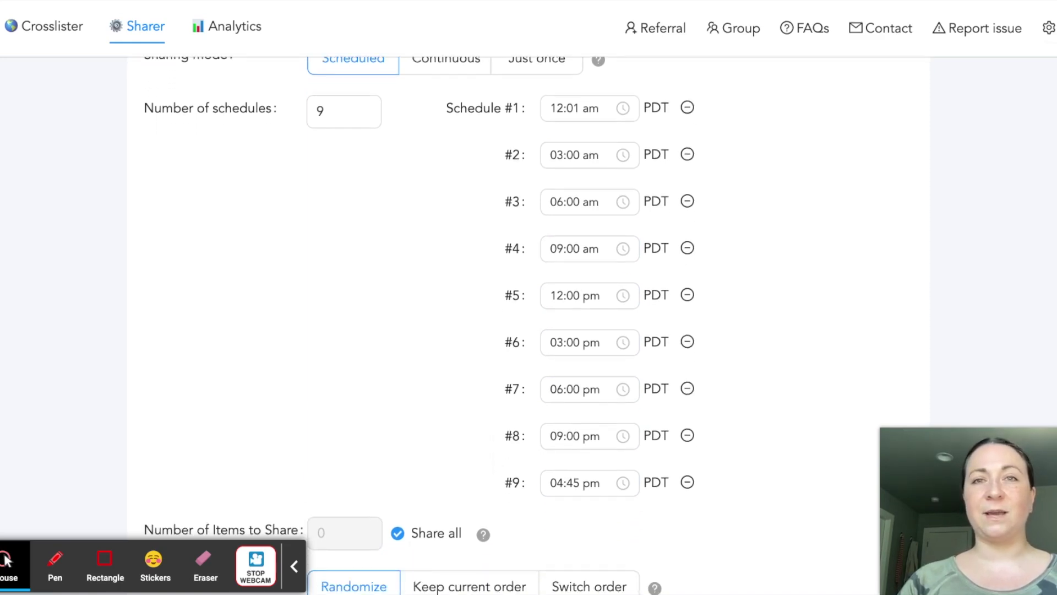
scroll(495, 324, down, 4)
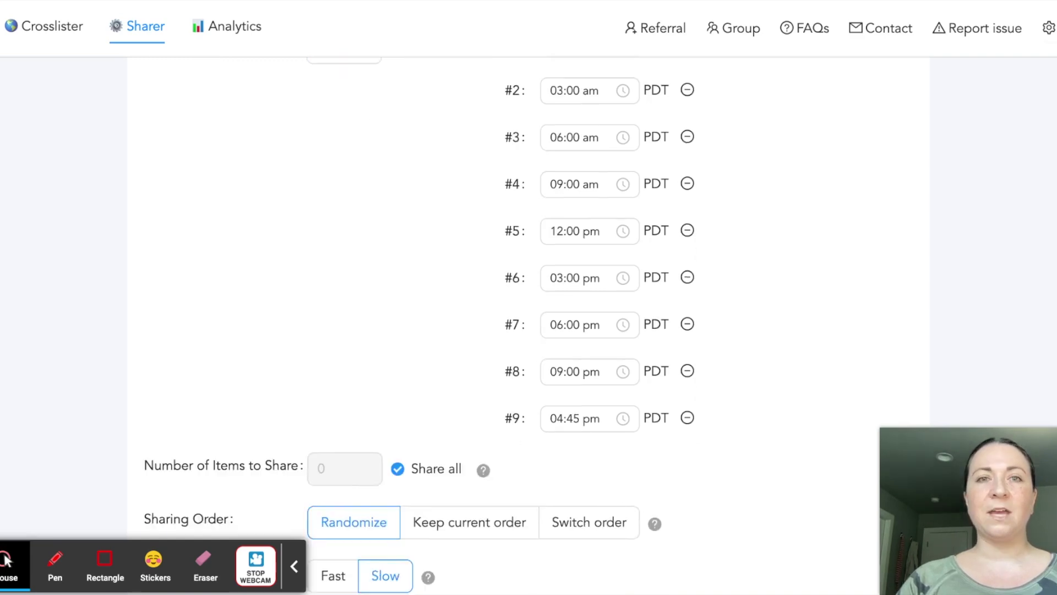
scroll(496, 325, down, 2)
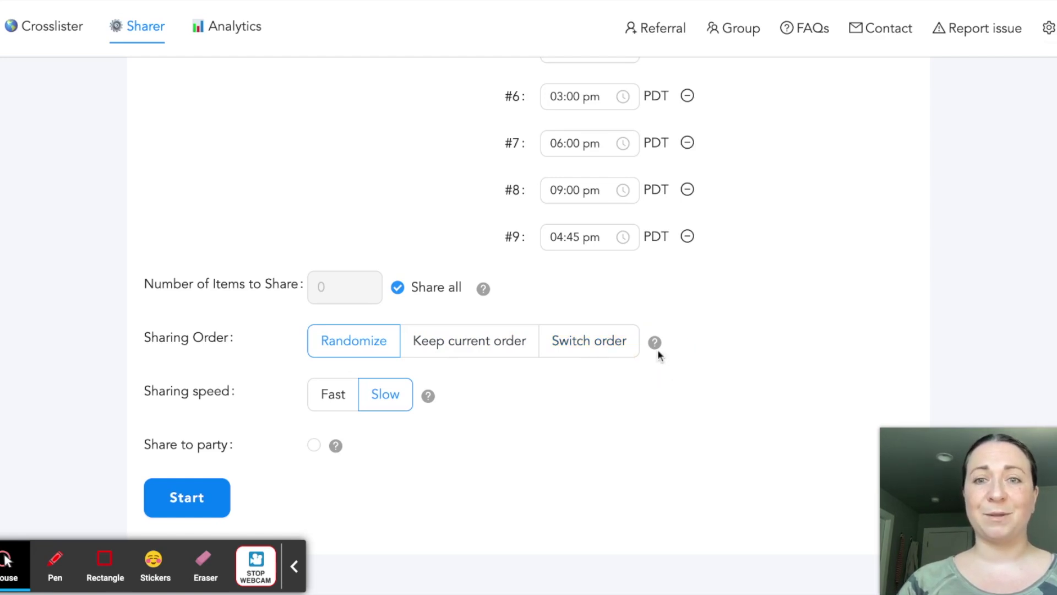
mouse_move(655, 344)
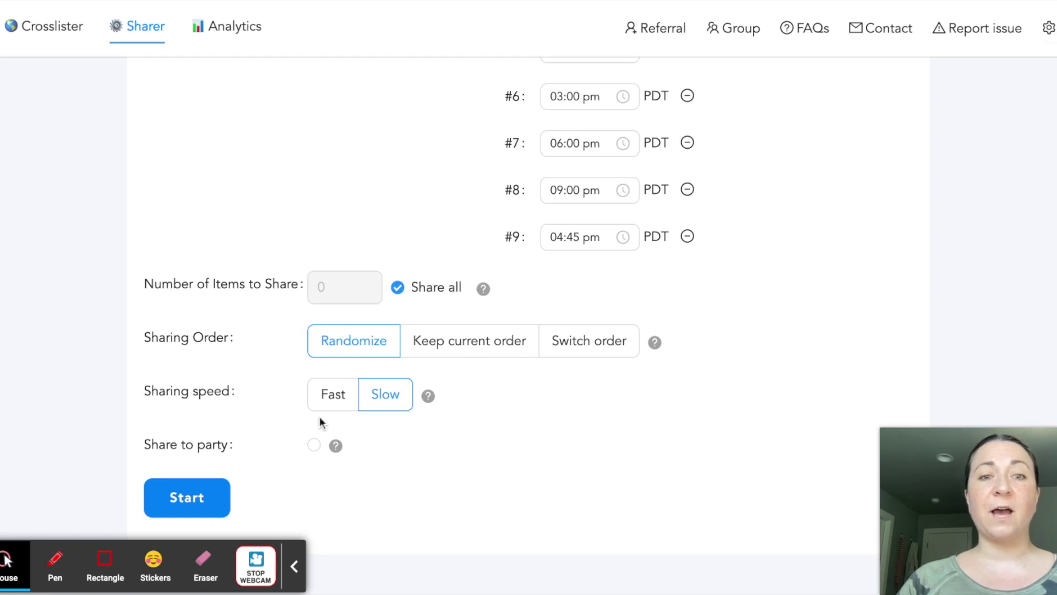
mouse_move(432, 401)
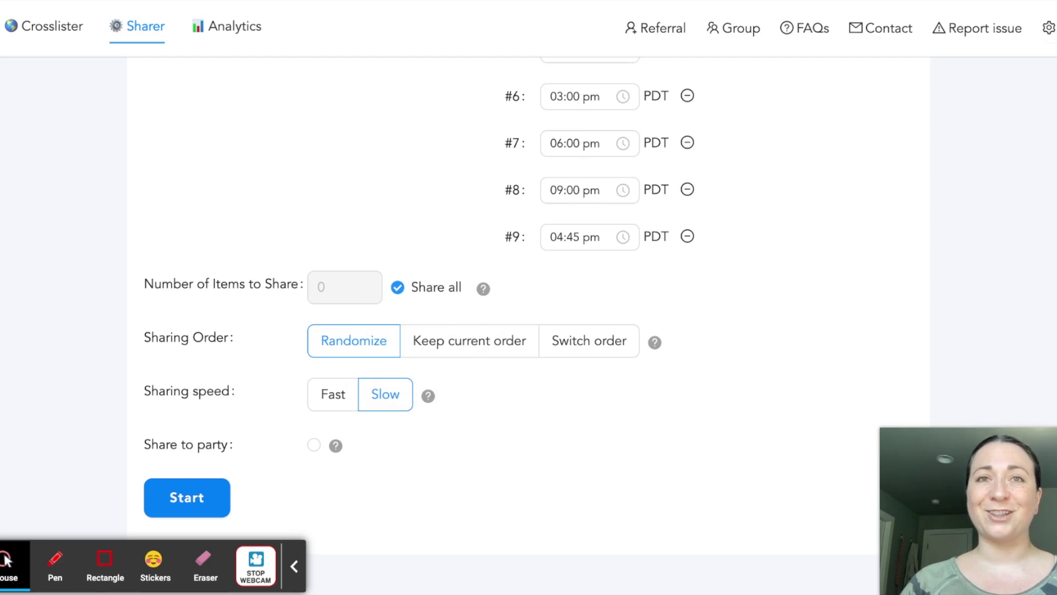
mouse_move(336, 446)
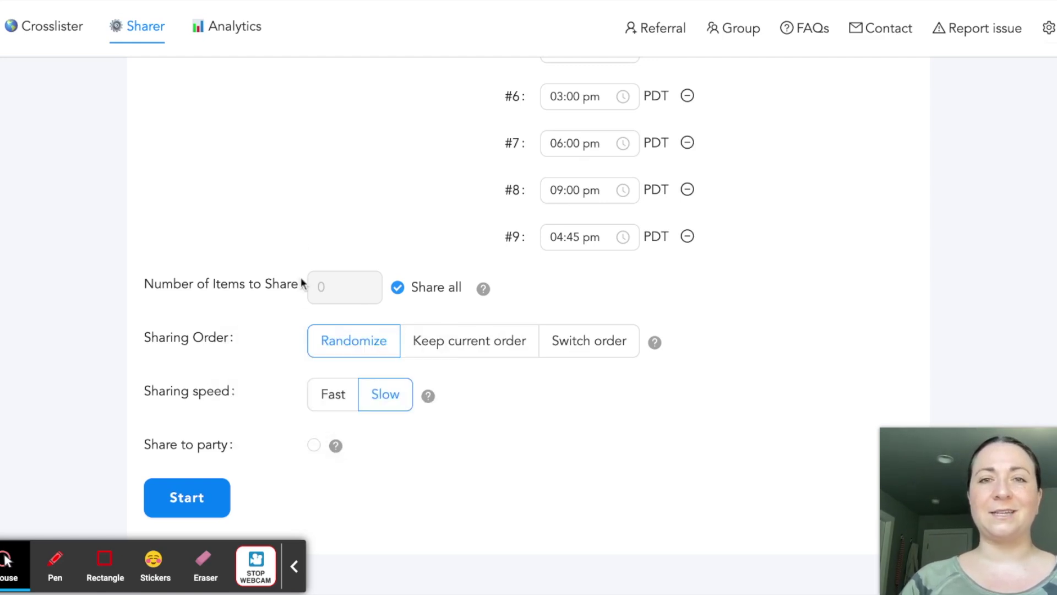
scroll(307, 191, up, 3)
scroll(306, 191, up, 3)
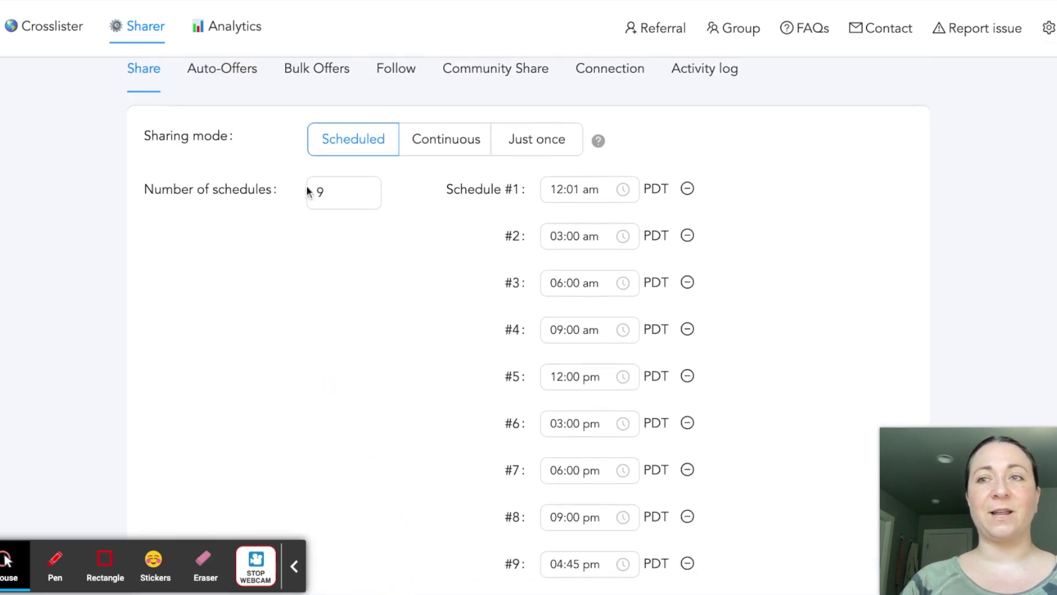
Try Continuous and Just once sharing modes, restore Scheduled, then bring up the Auto-Offers settings
click(417, 153)
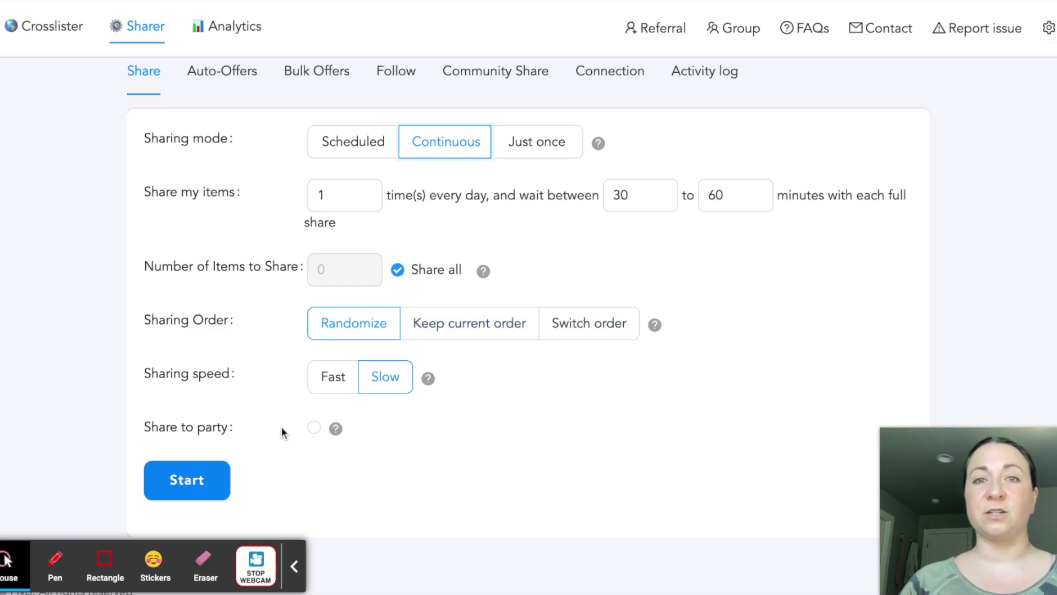
click(541, 151)
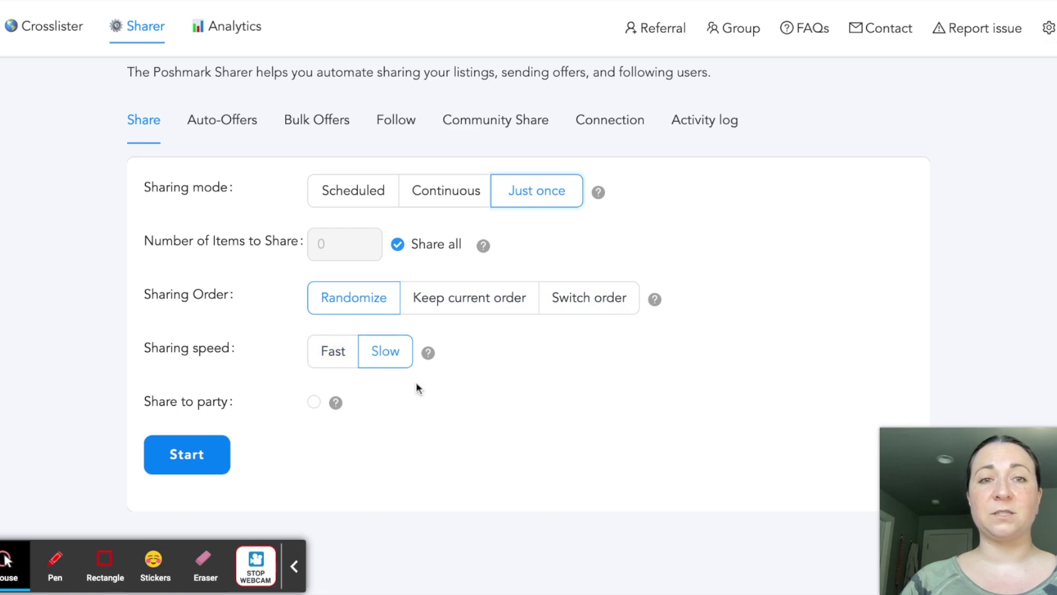
click(359, 205)
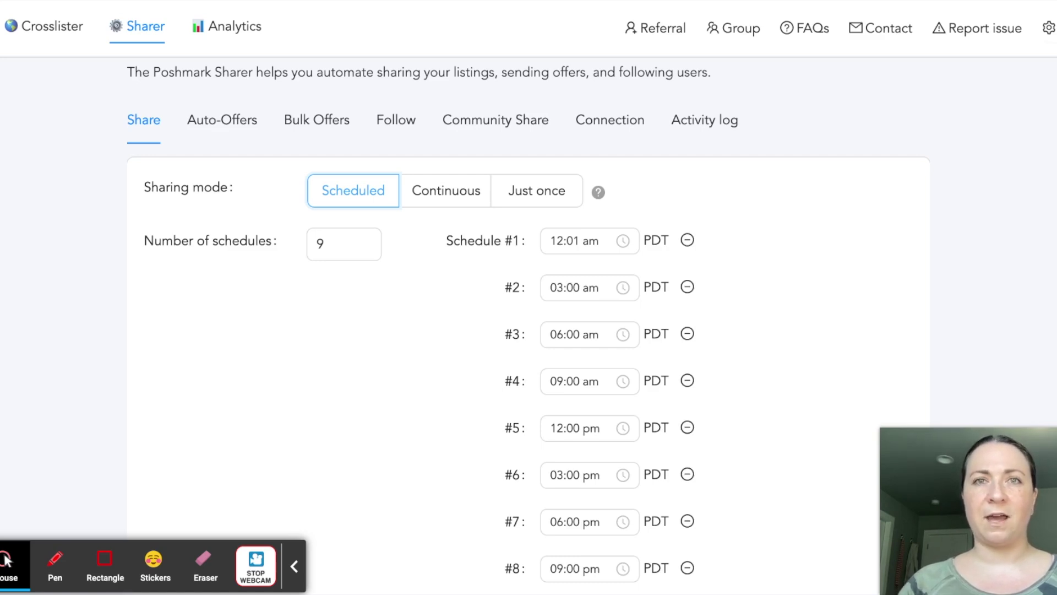
scroll(390, 235, down, 2)
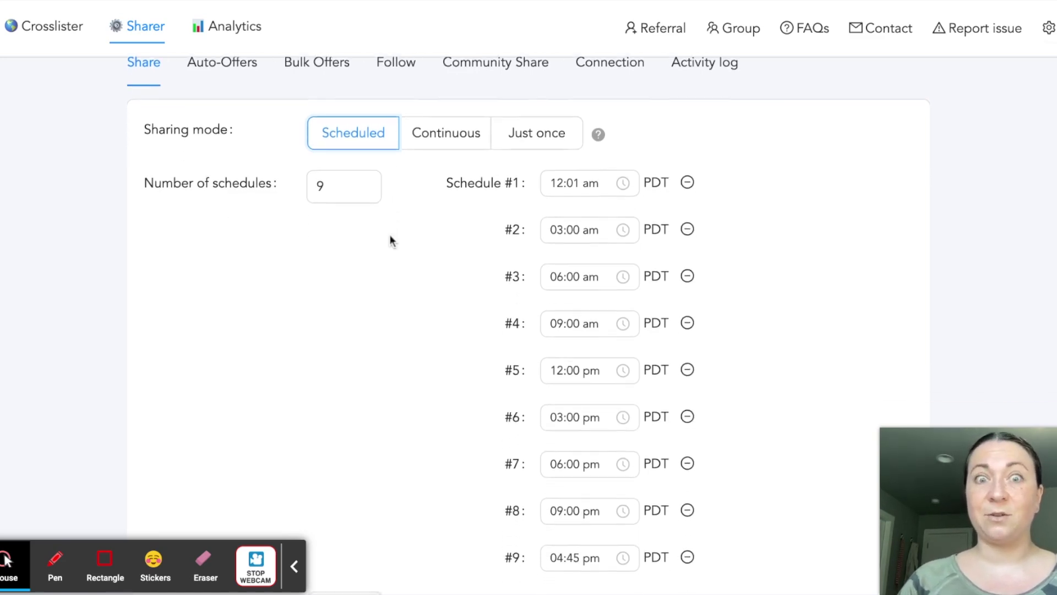
scroll(390, 237, up, 1)
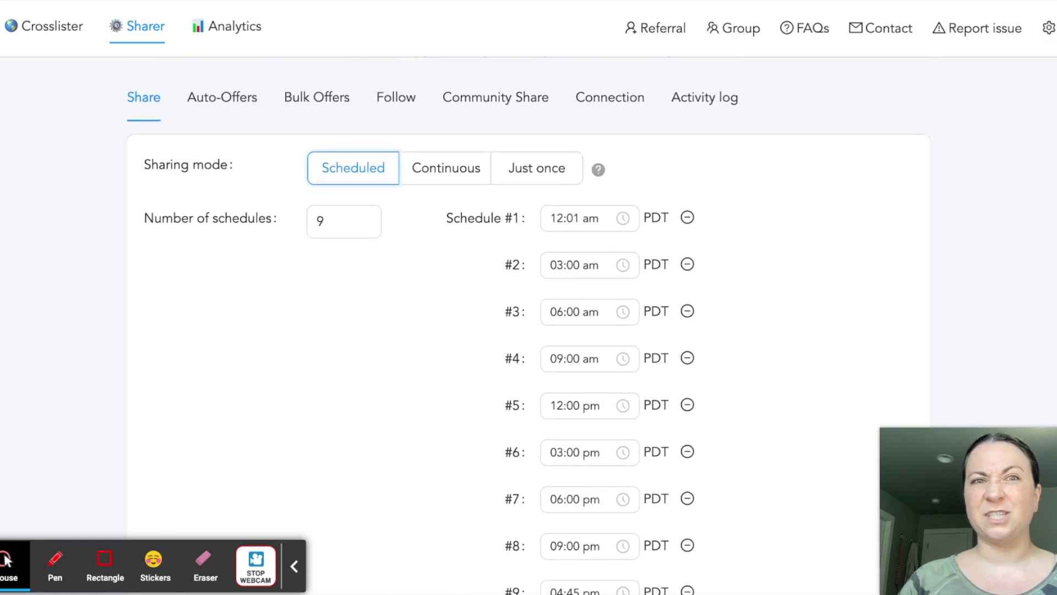
click(238, 106)
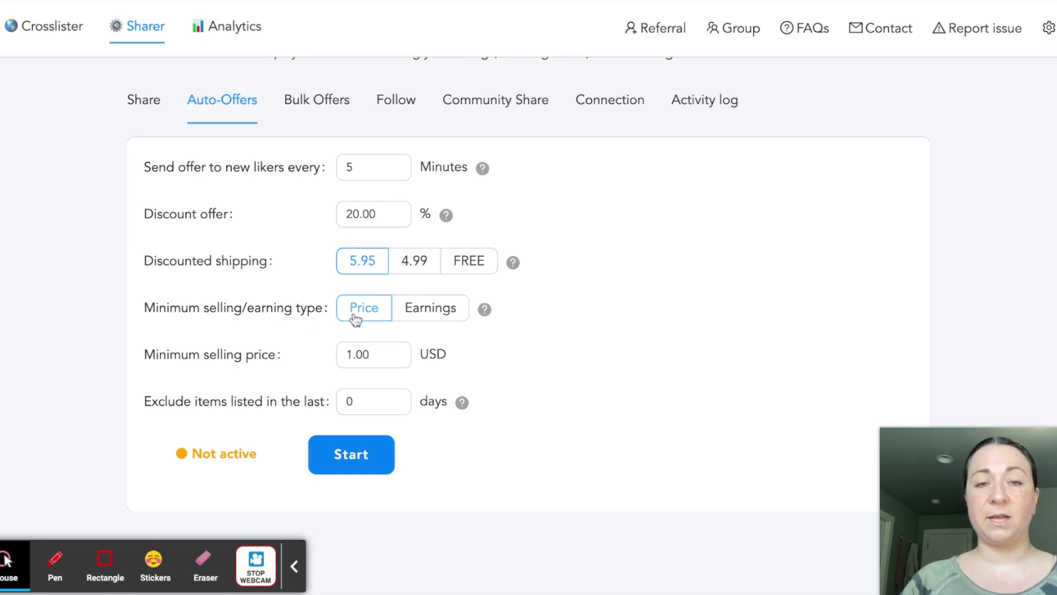
Base the auto-offer minimum on earnings at 10 USD and exclude listings from the last 2 days
click(430, 315)
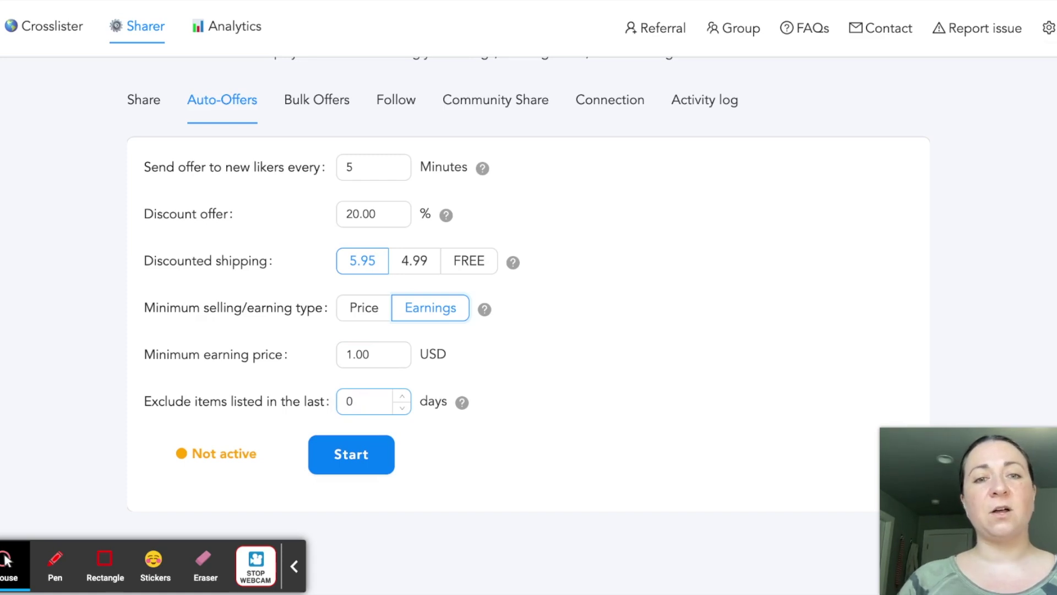
click(400, 399)
click(399, 399)
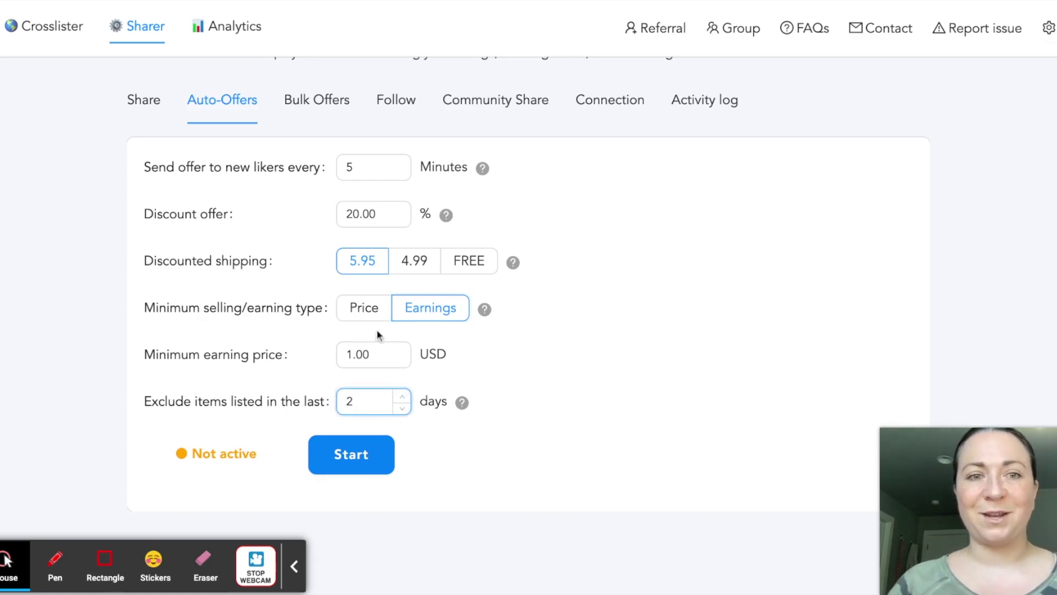
drag(374, 357, 342, 355)
text(10)
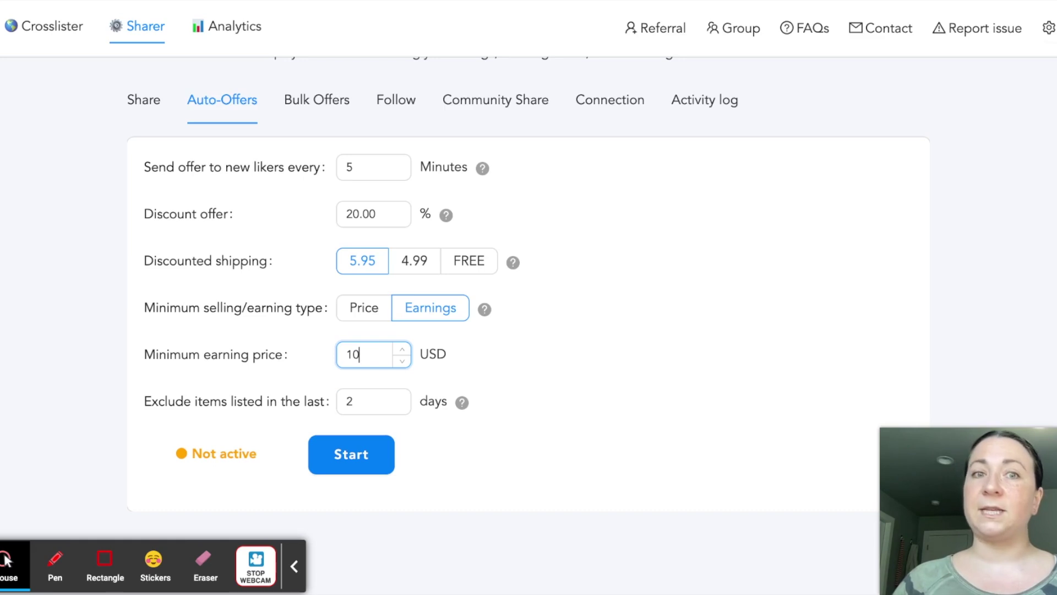
click(317, 103)
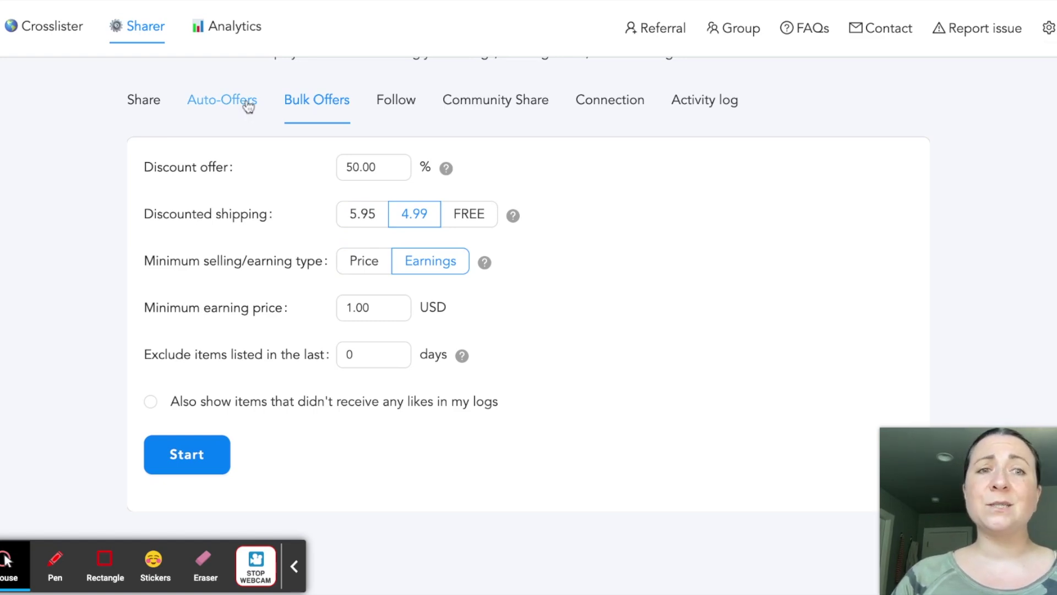
Review the Bulk Offers fields, Community Share settings and Poshmark connection status
click(349, 170)
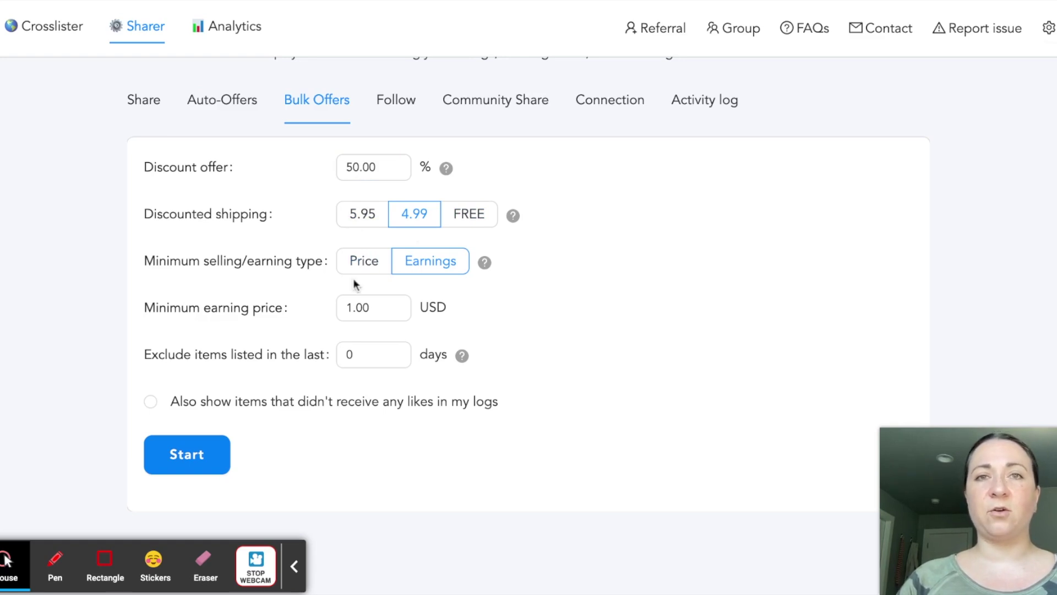
click(368, 357)
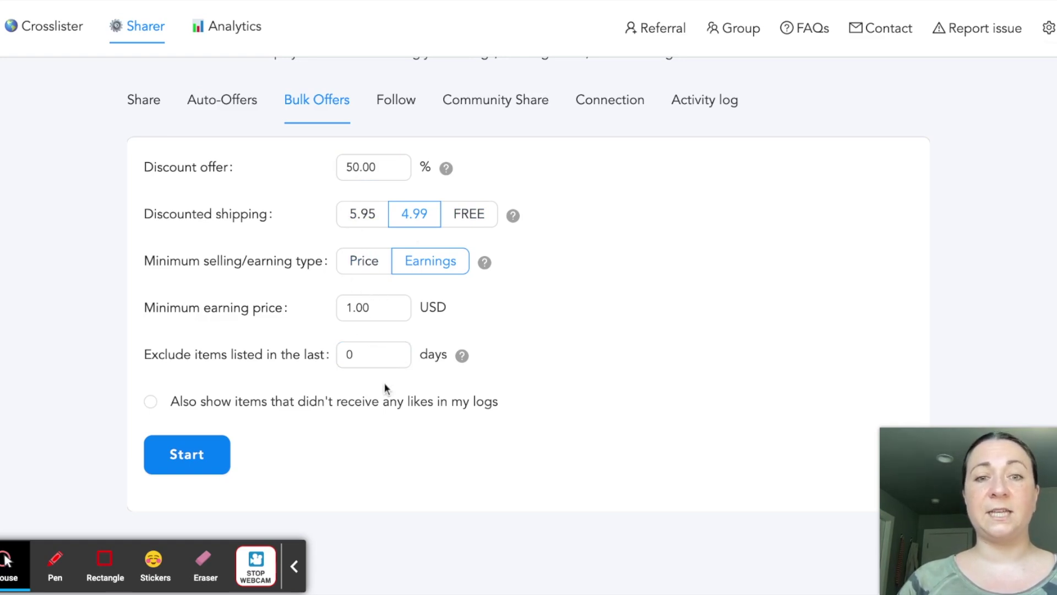
click(409, 104)
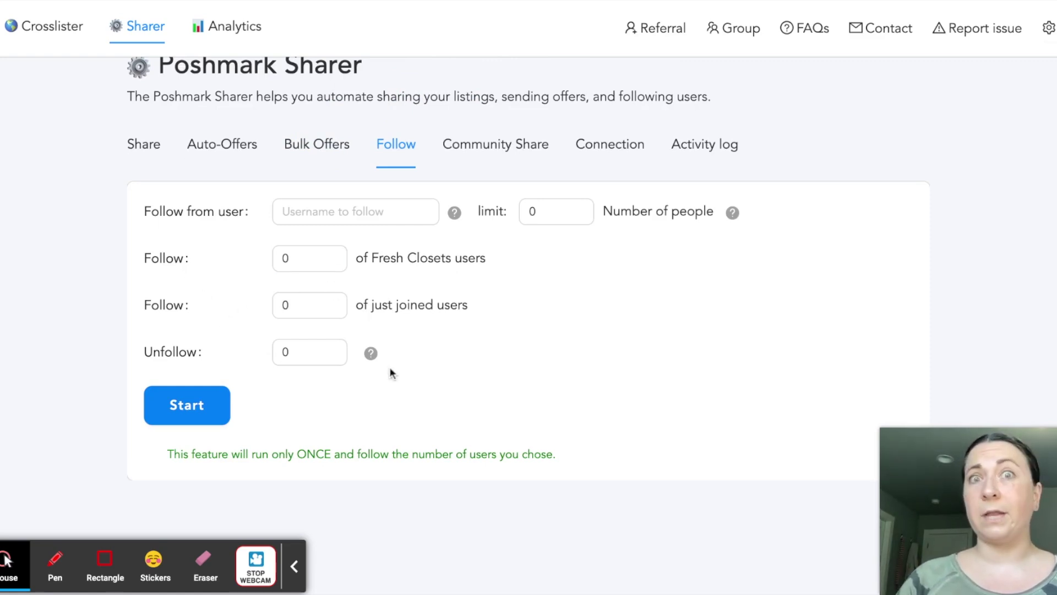
click(513, 158)
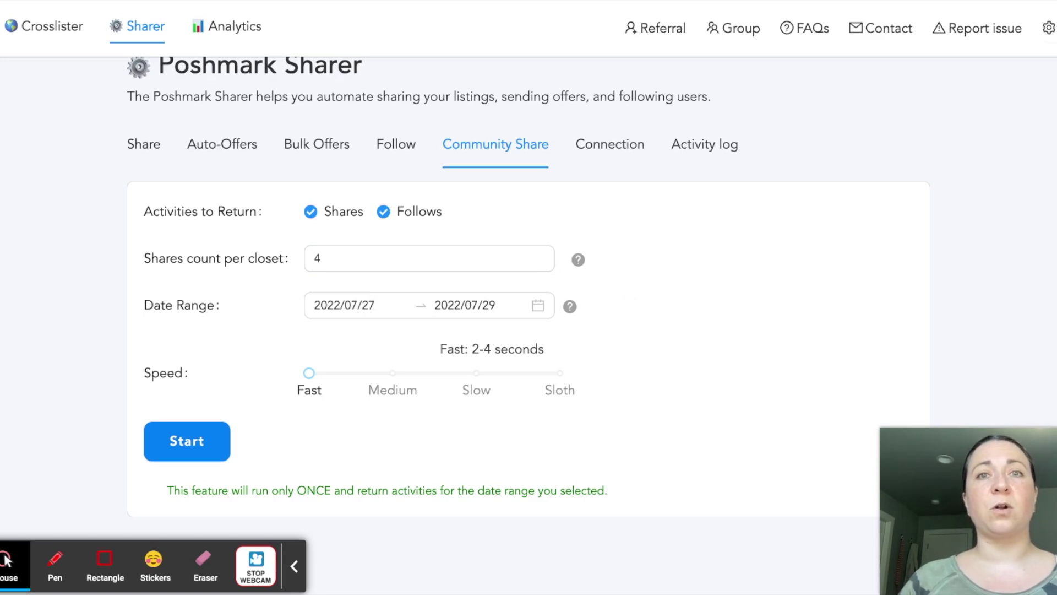
click(631, 162)
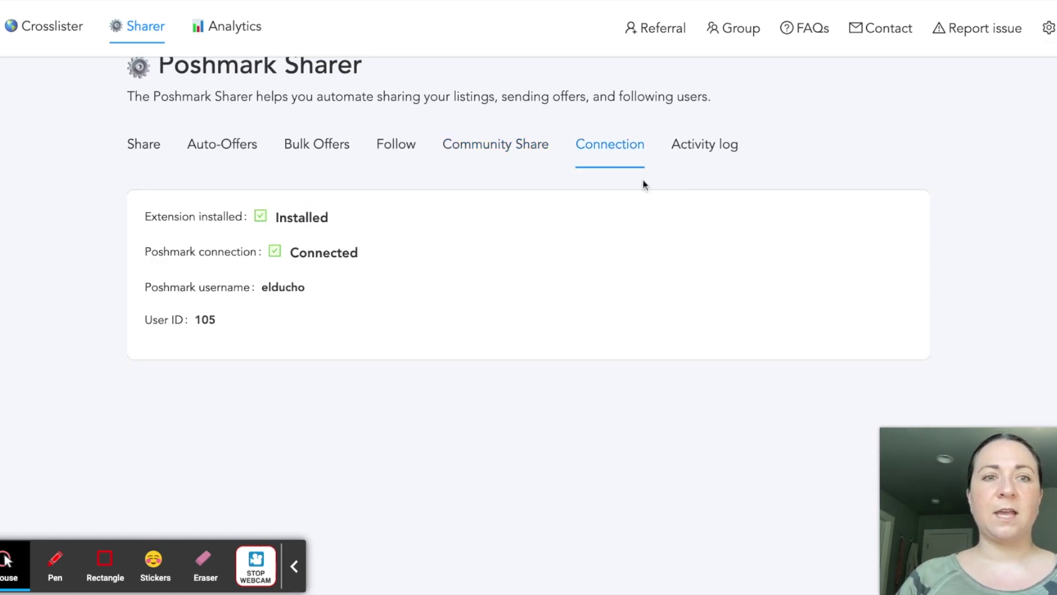
Go to the Crosslister and start a new item
scroll(429, 139, up, 1)
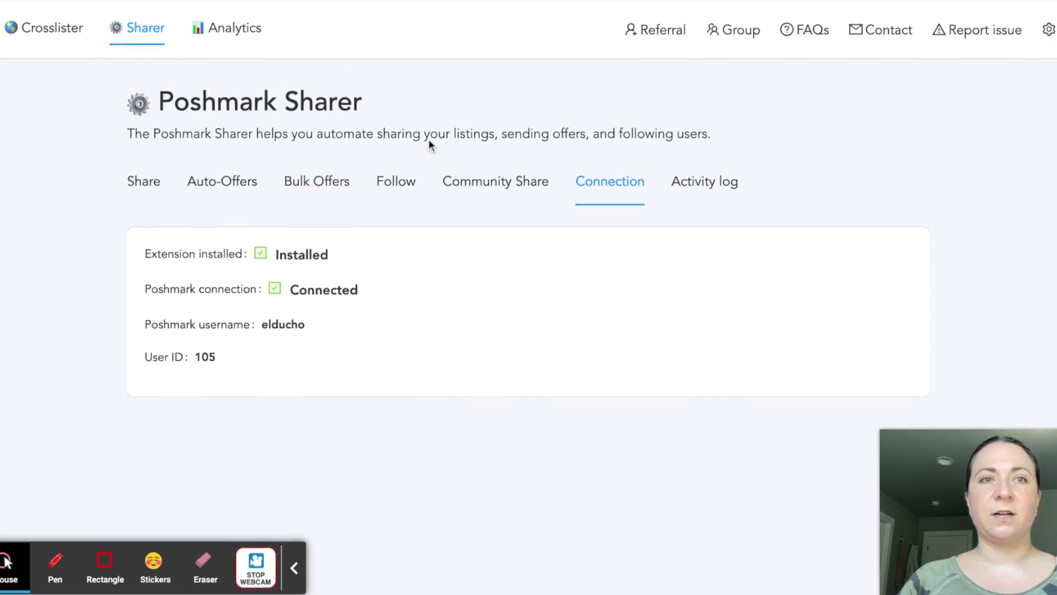
click(72, 46)
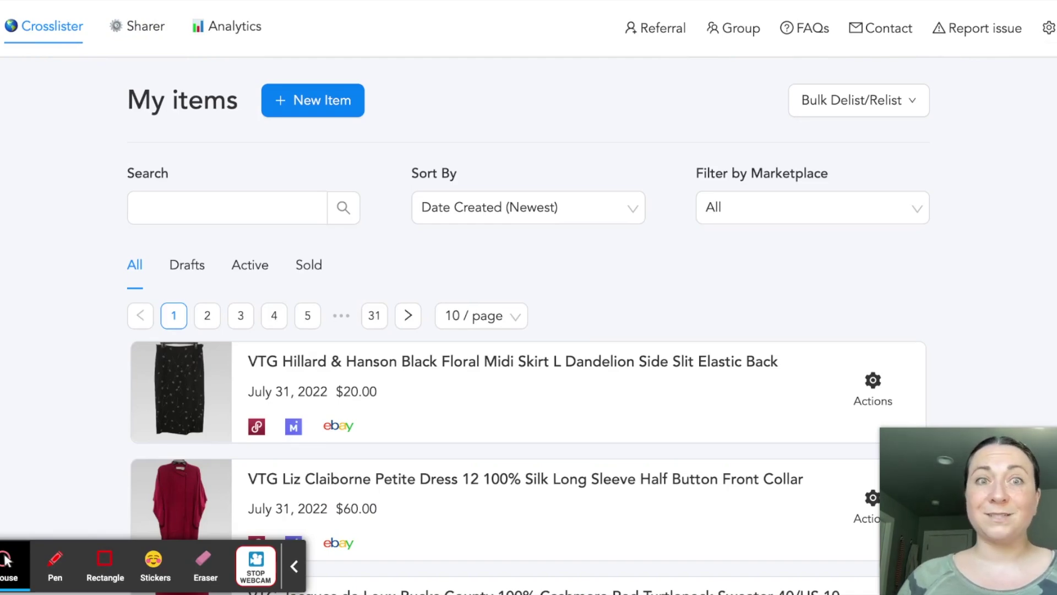
click(296, 113)
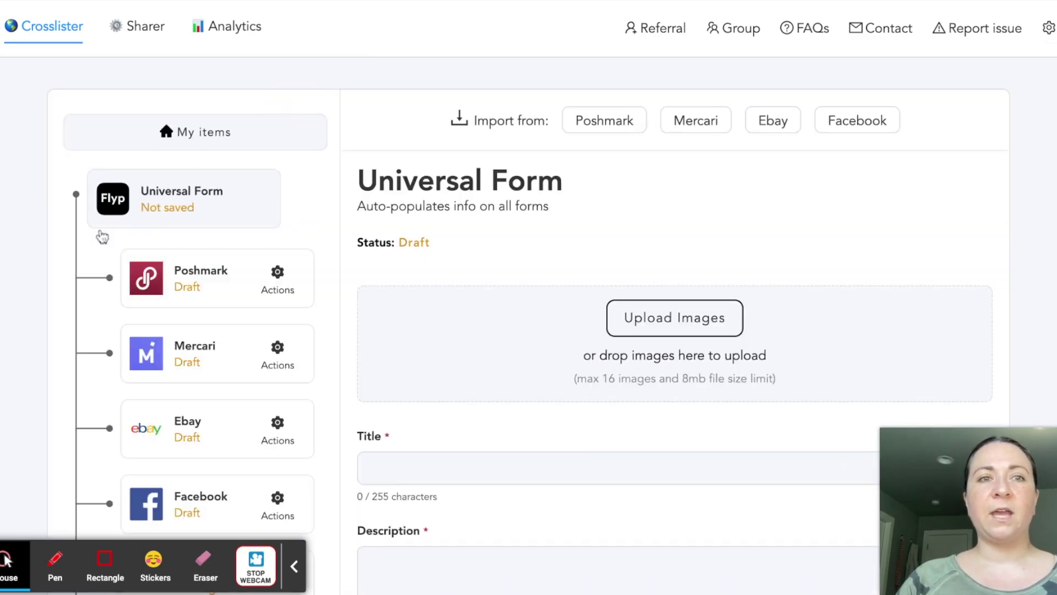
Scroll the blank Universal Form past its Title and Condition fields
scroll(20, 378, down, 2)
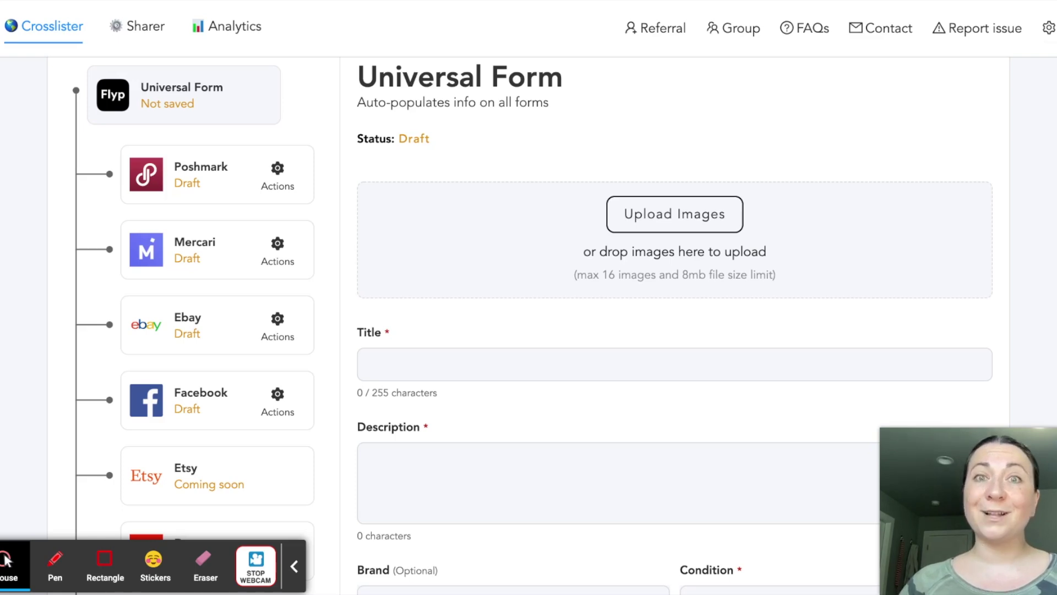
scroll(596, 269, down, 3)
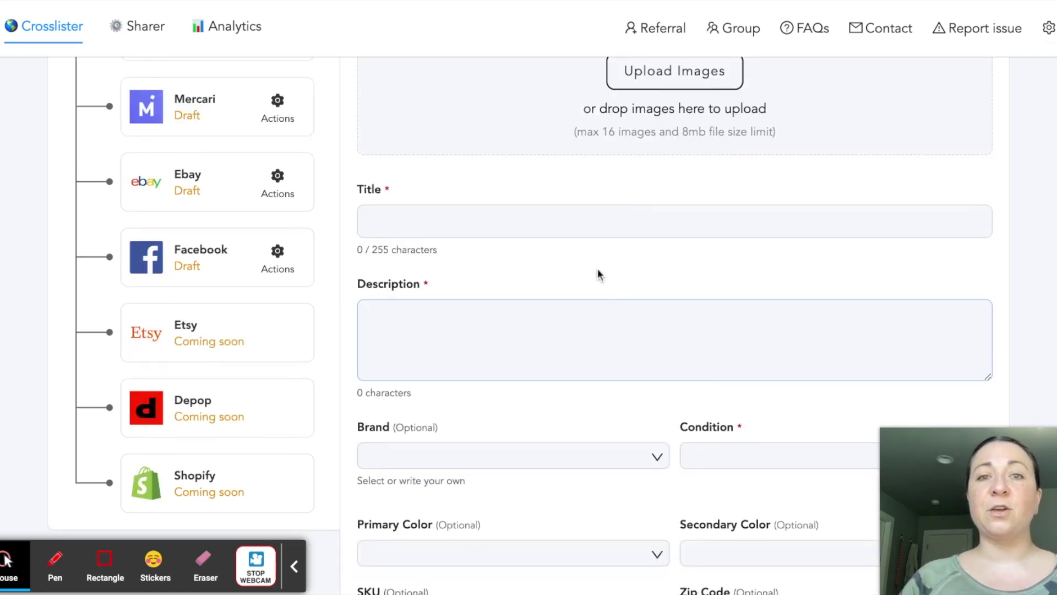
click(597, 227)
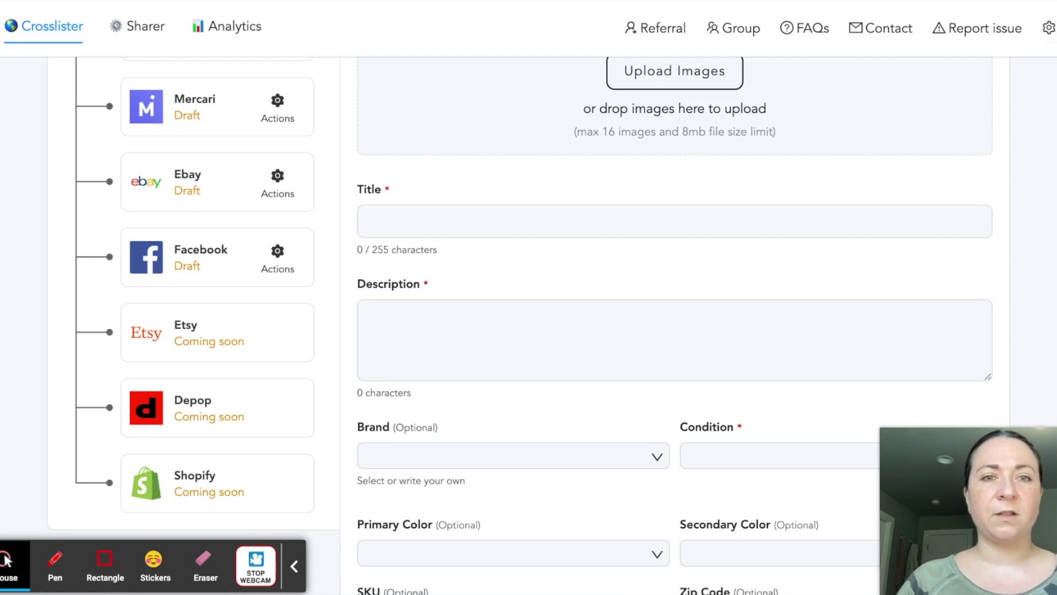
scroll(432, 311, down, 3)
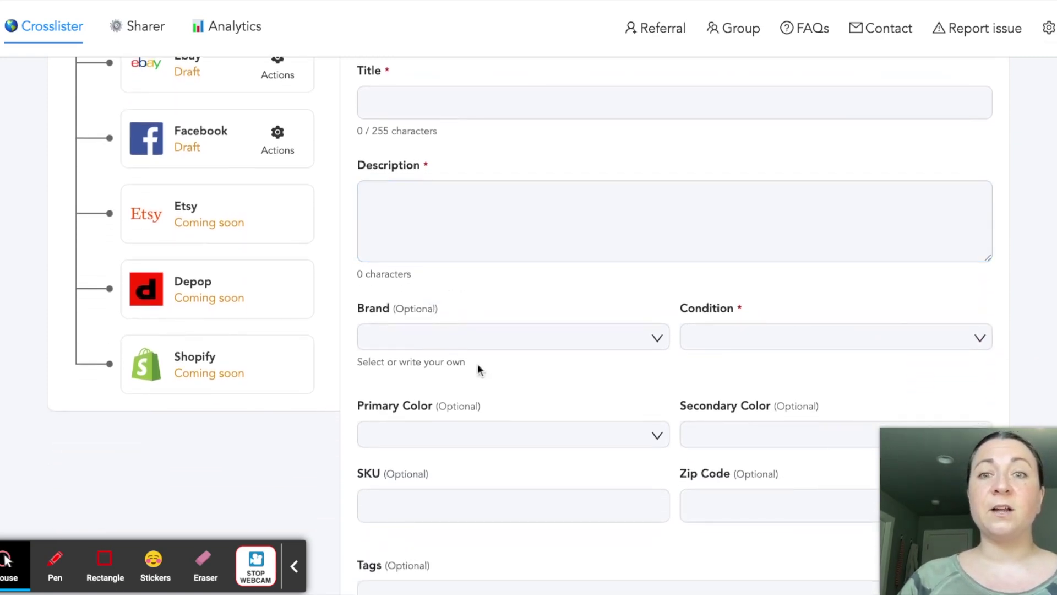
scroll(478, 363, down, 2)
click(733, 252)
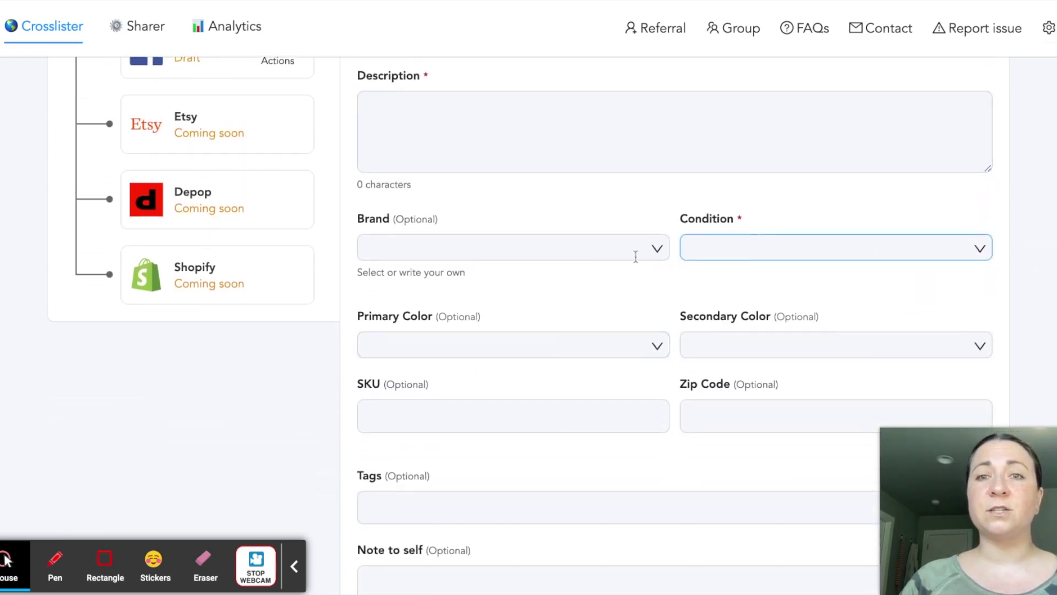
Open the Brand list and close it without choosing a brand
click(630, 256)
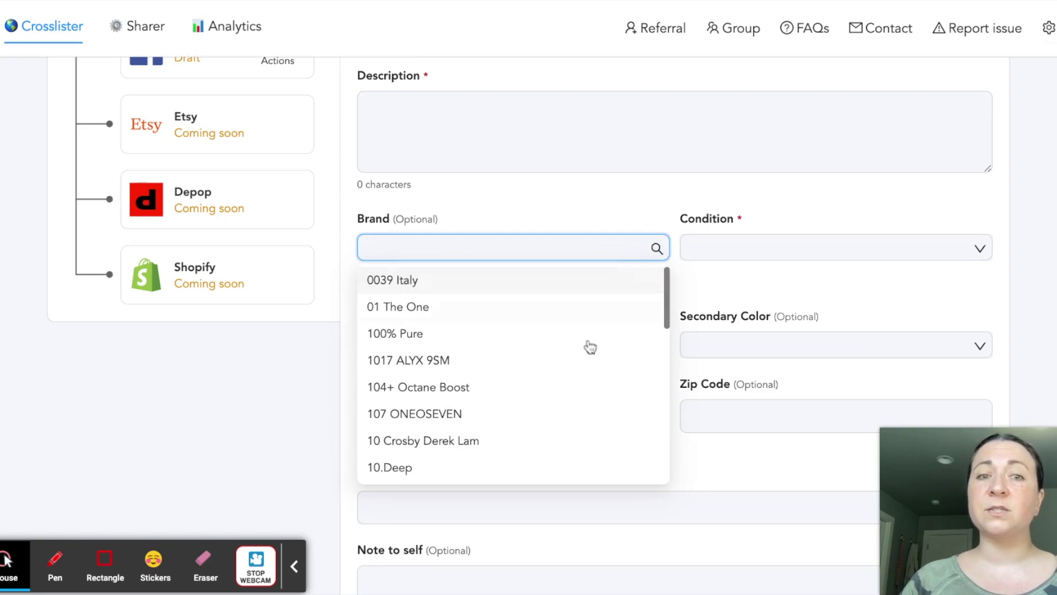
scroll(572, 410, down, 3)
click(327, 436)
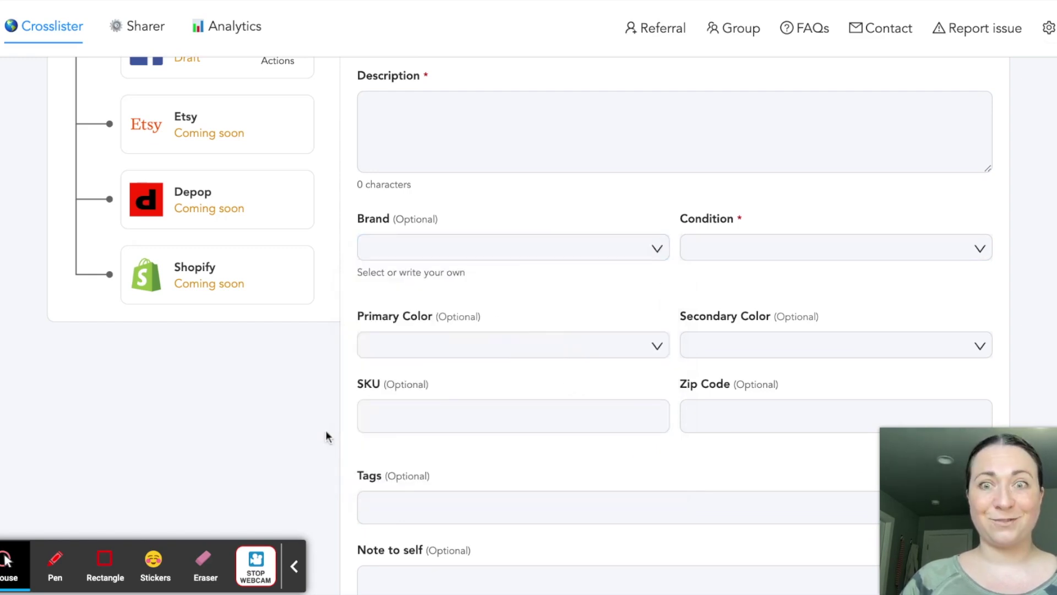
scroll(326, 431, down, 2)
Check the empty Zip Code, SKU and Note to self fields, then open the Poshmark draft
click(780, 318)
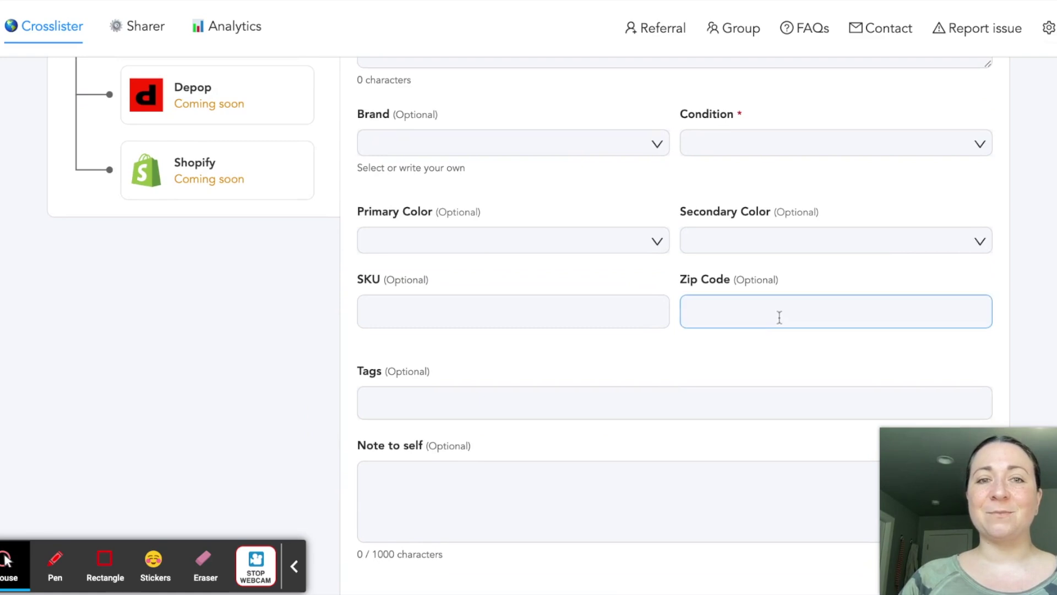
click(533, 314)
scroll(534, 314, down, 3)
click(534, 314)
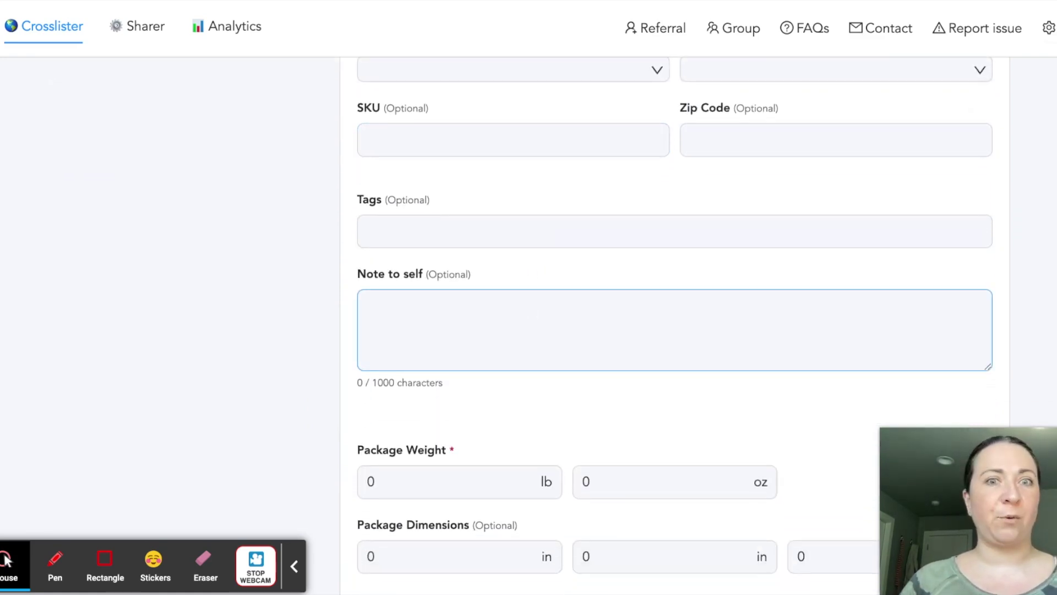
scroll(534, 314, down, 5)
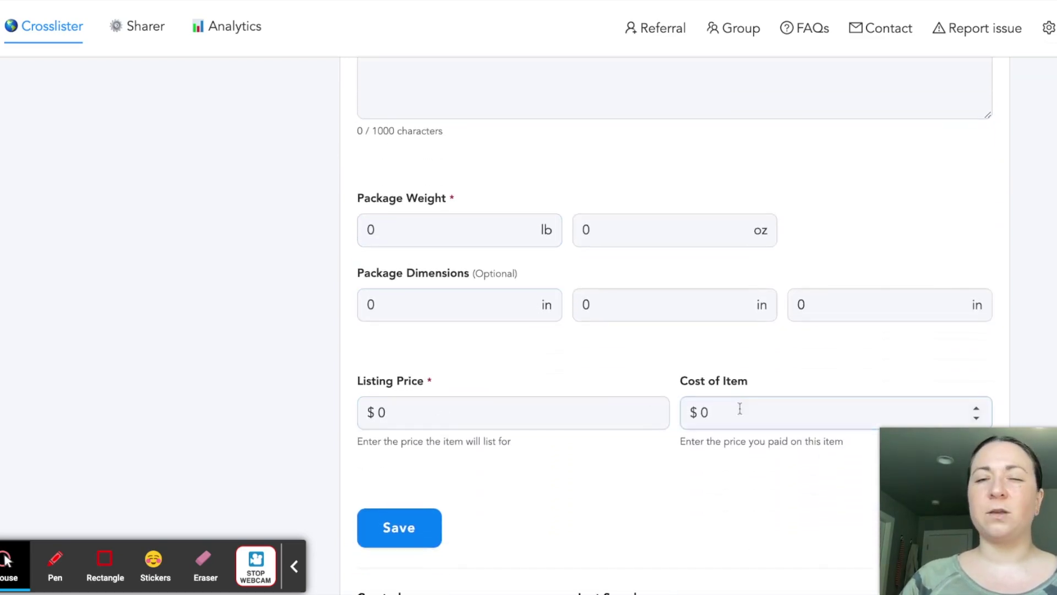
scroll(523, 443, down, 2)
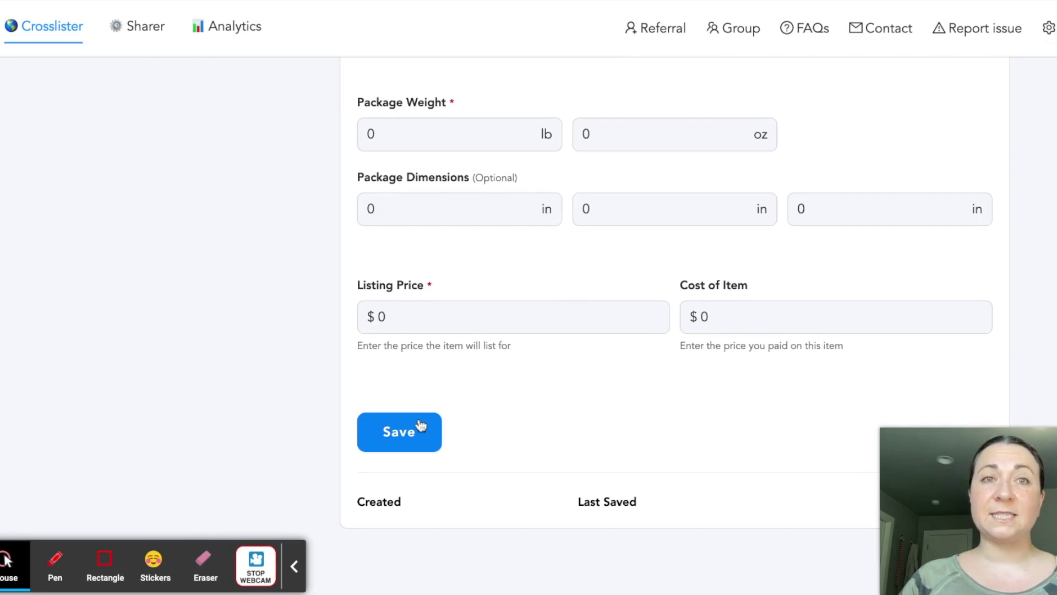
scroll(418, 425, up, 15)
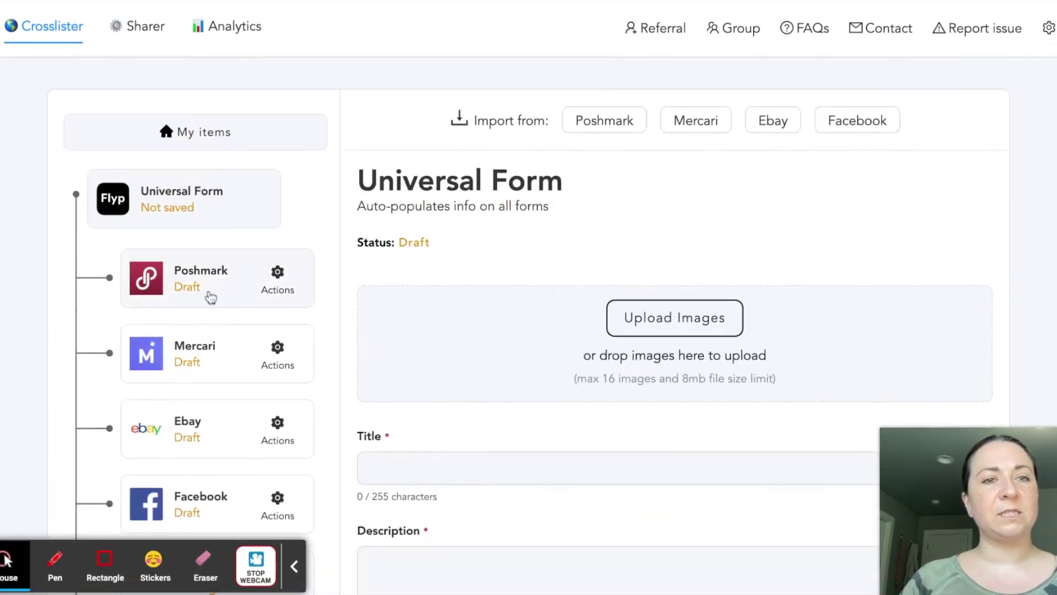
click(210, 298)
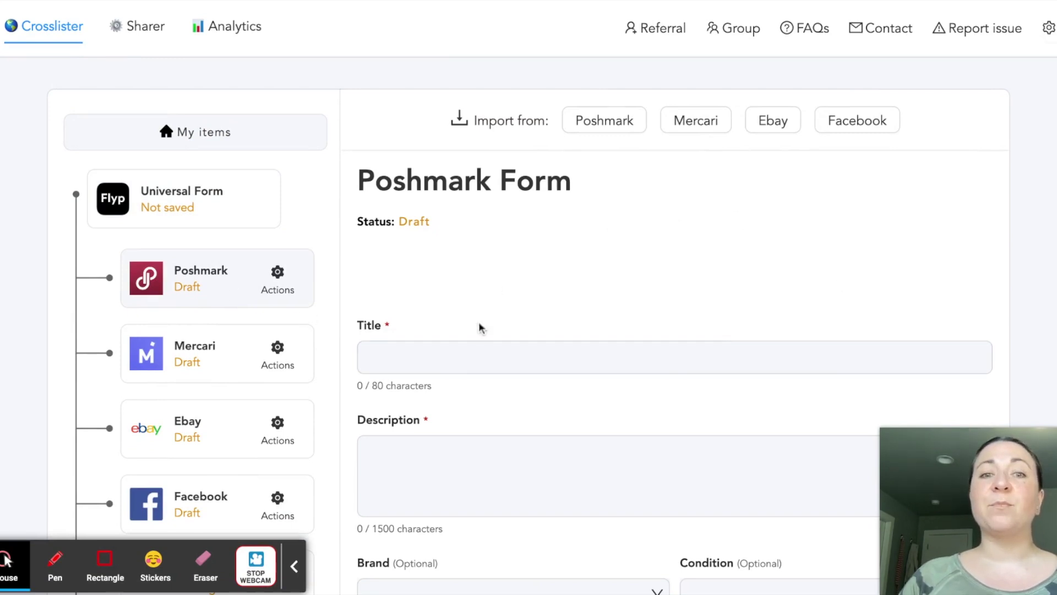
scroll(498, 347, down, 2)
scroll(502, 327, down, 5)
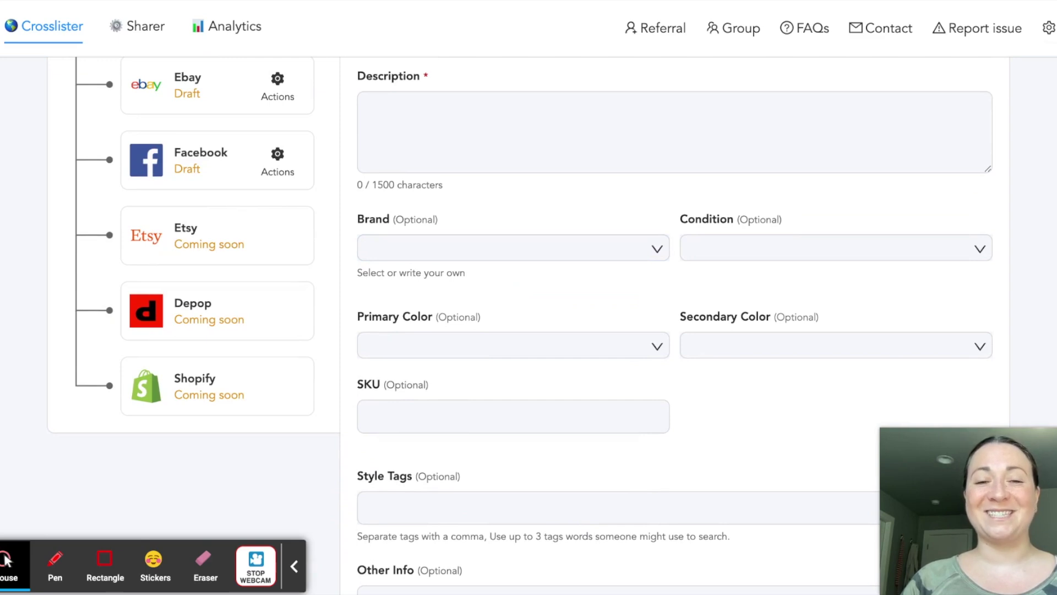
scroll(512, 248, down, 4)
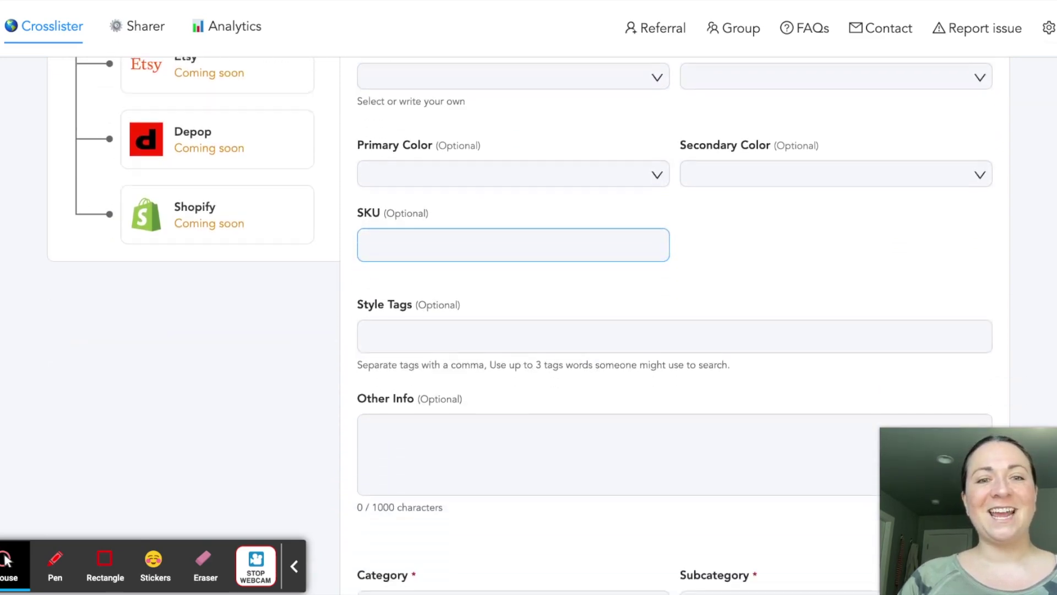
scroll(511, 248, up, 1)
scroll(223, 144, up, 7)
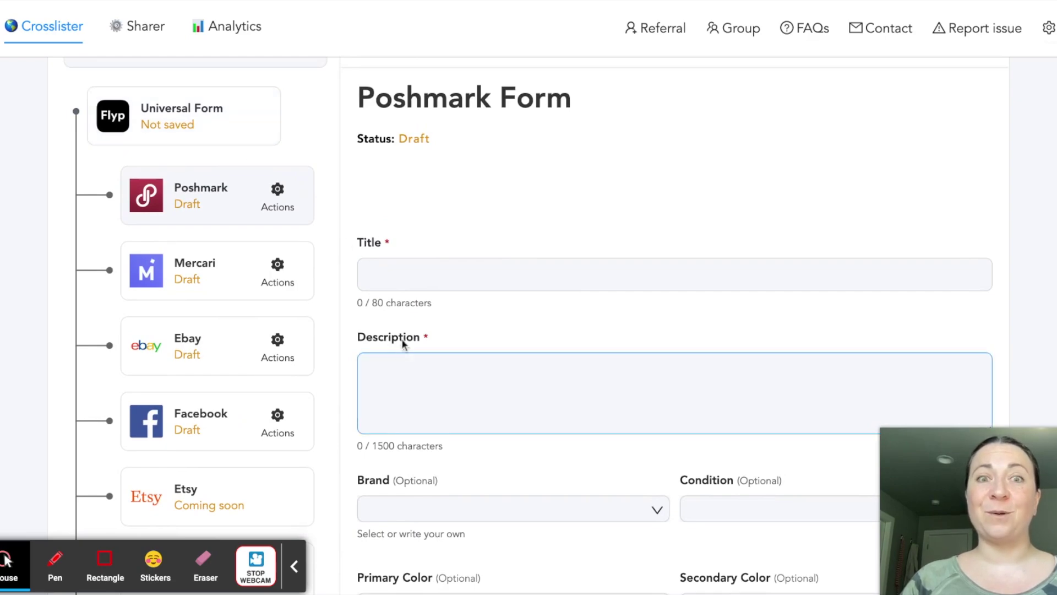
scroll(402, 341, down, 8)
scroll(402, 342, down, 8)
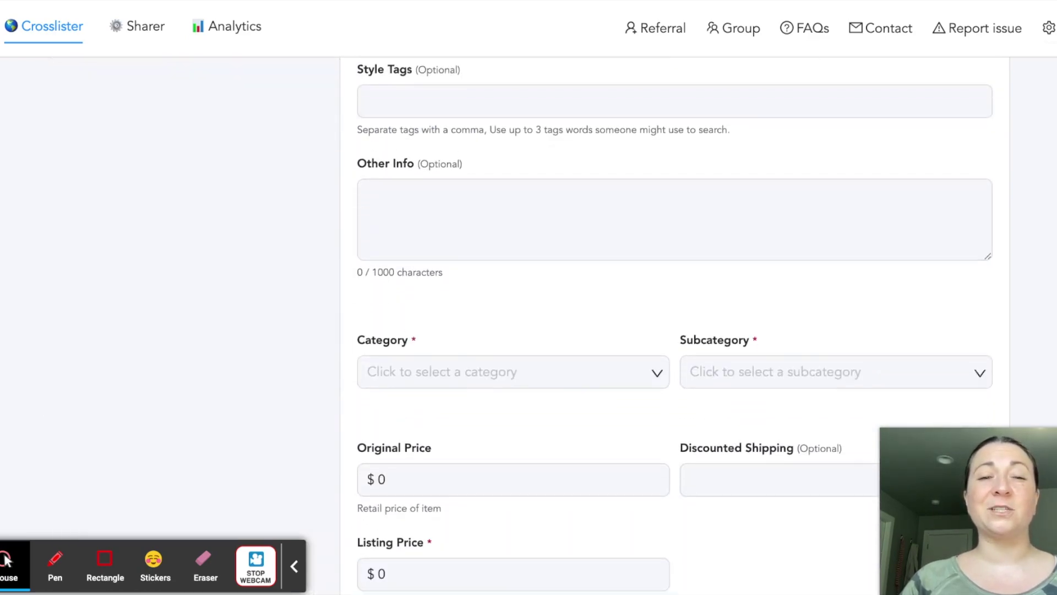
scroll(675, 311, down, 1)
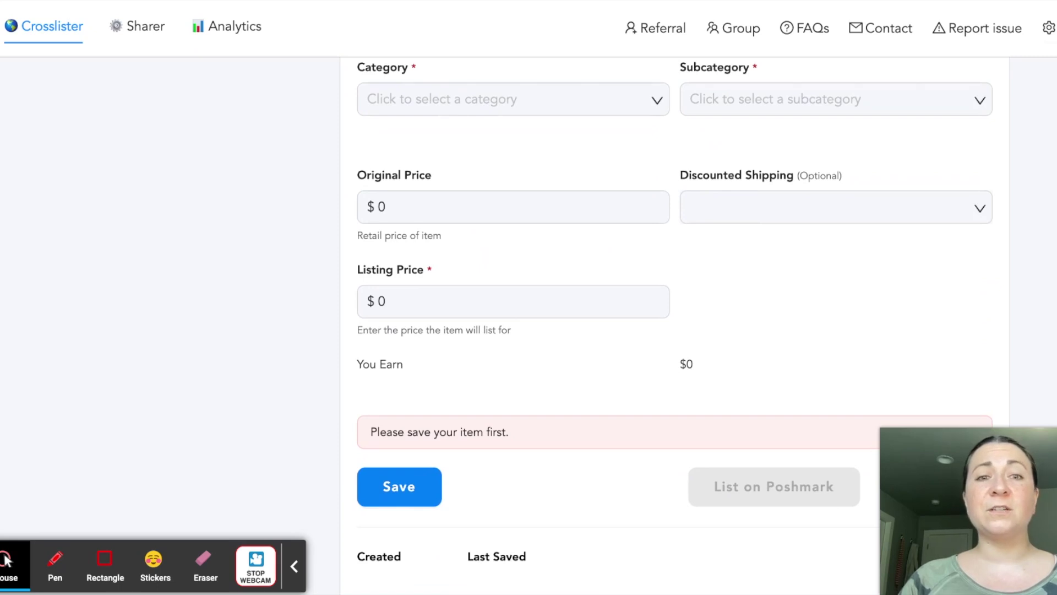
click(559, 296)
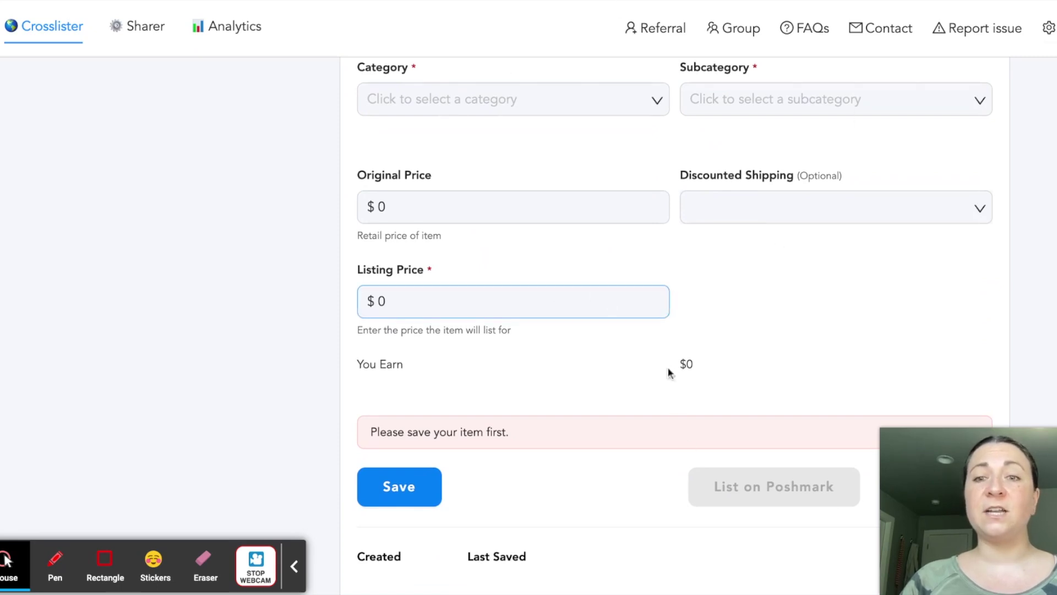
click(727, 492)
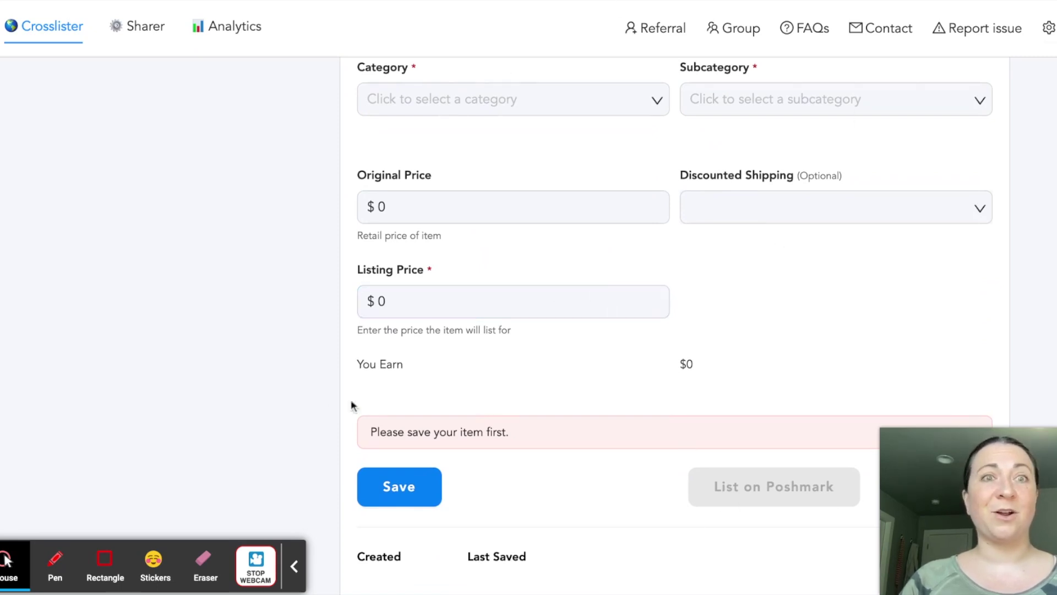
scroll(322, 395, up, 5)
scroll(322, 394, up, 10)
scroll(321, 401, down, 1)
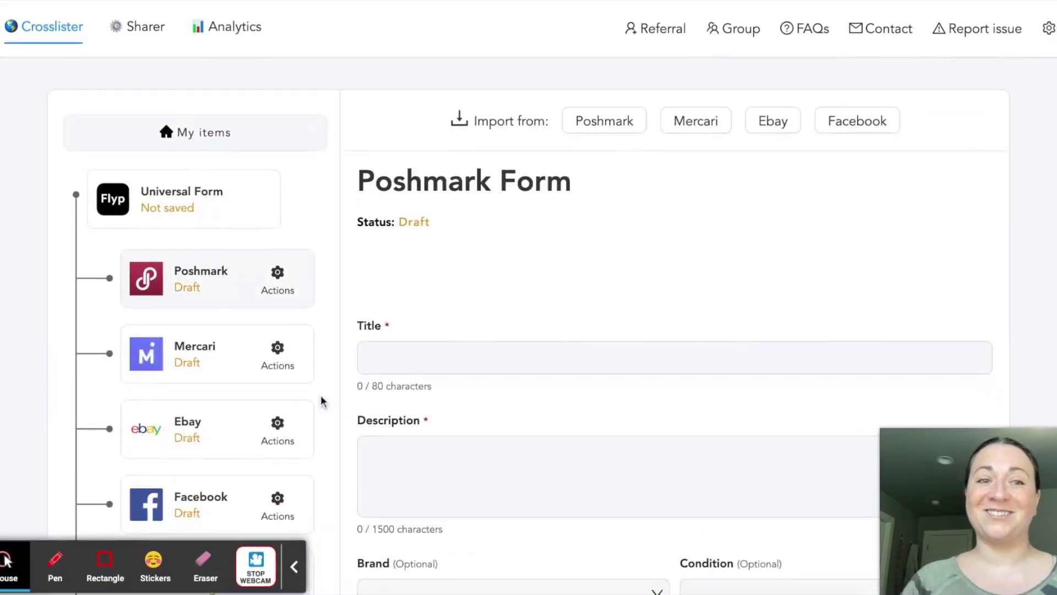
Open the item's Mercari form and inspect its empty Title field
click(221, 364)
scroll(221, 361, down, 2)
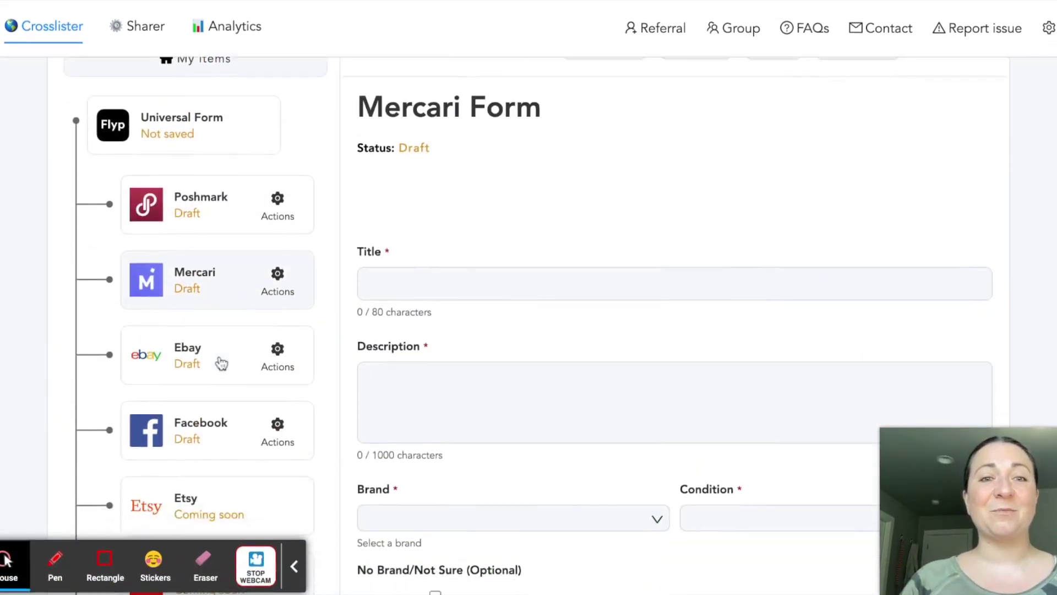
click(384, 269)
click(392, 302)
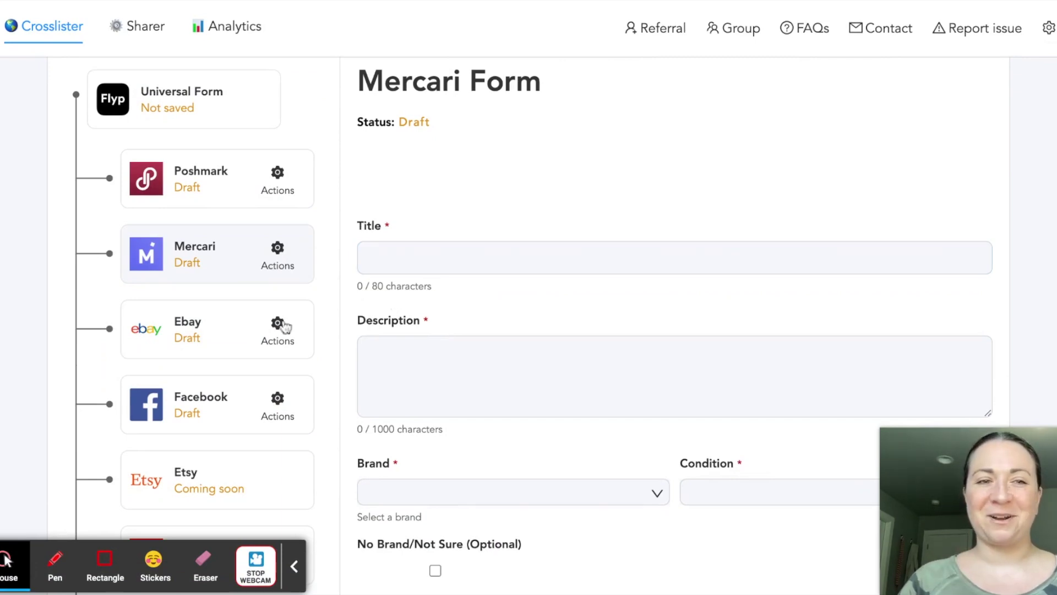
Open the Ebay form and scroll through its fields, leaving the Zip Code empty
click(214, 337)
scroll(363, 397, down, 10)
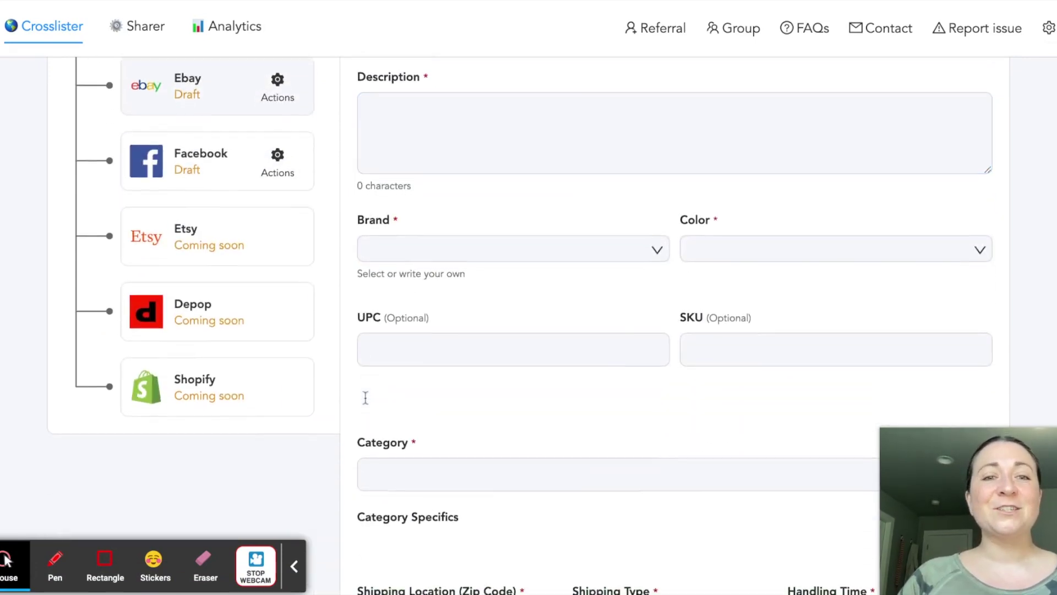
scroll(460, 386, down, 3)
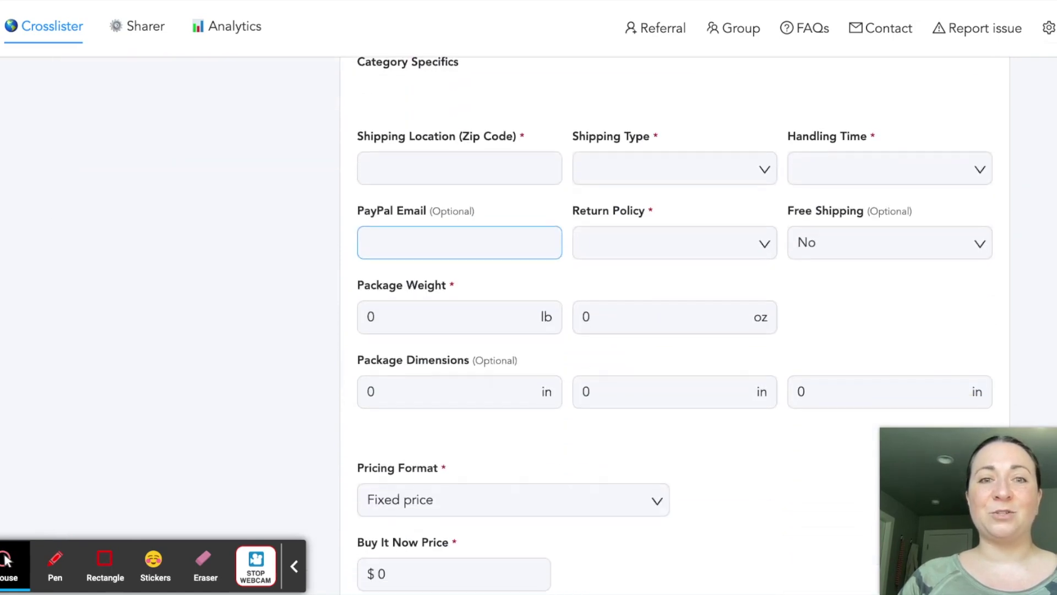
click(556, 160)
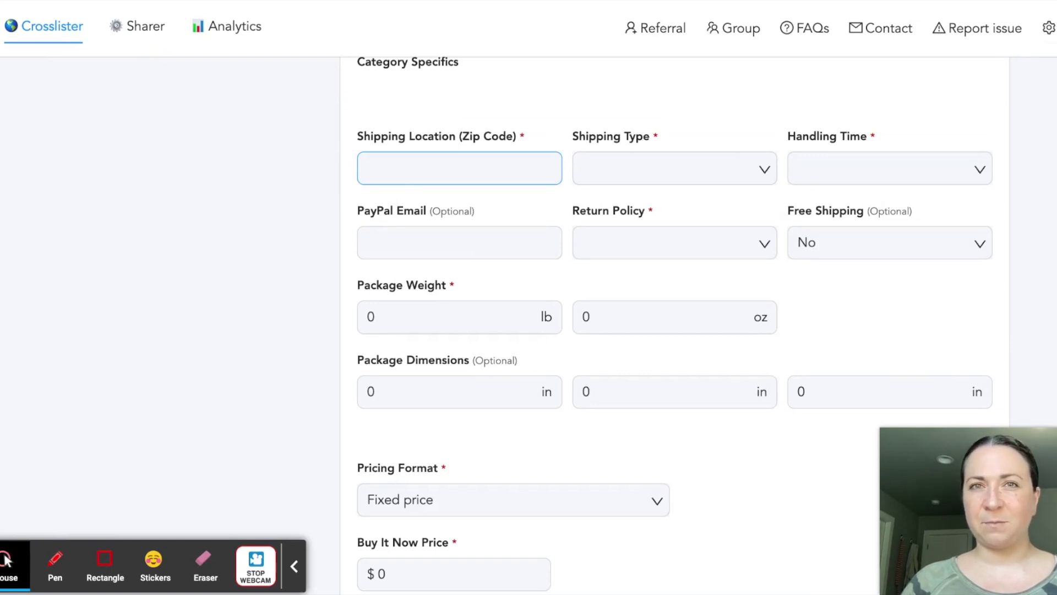
click(378, 361)
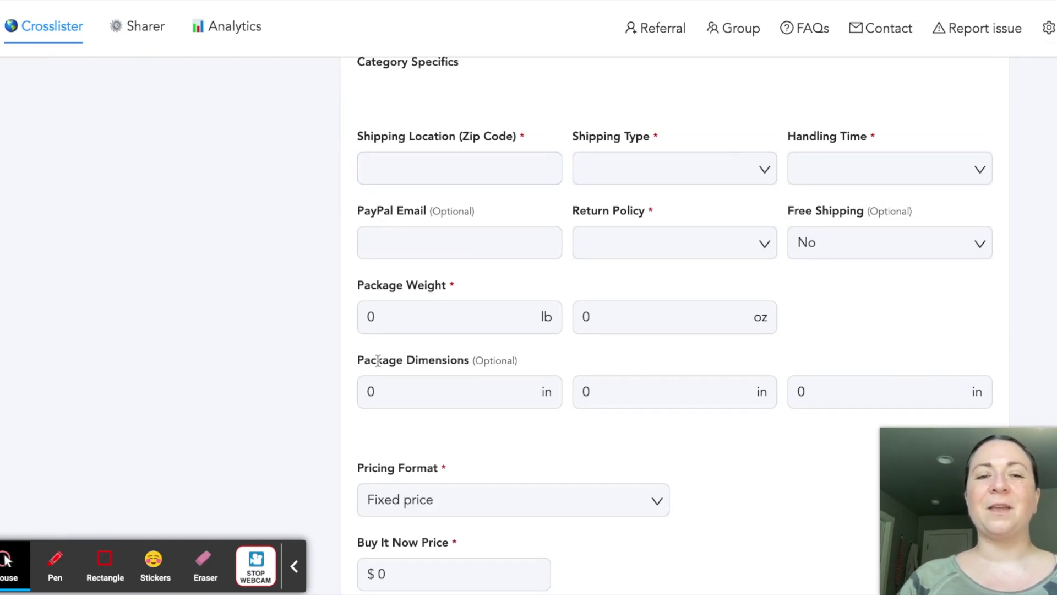
scroll(290, 401, down, 8)
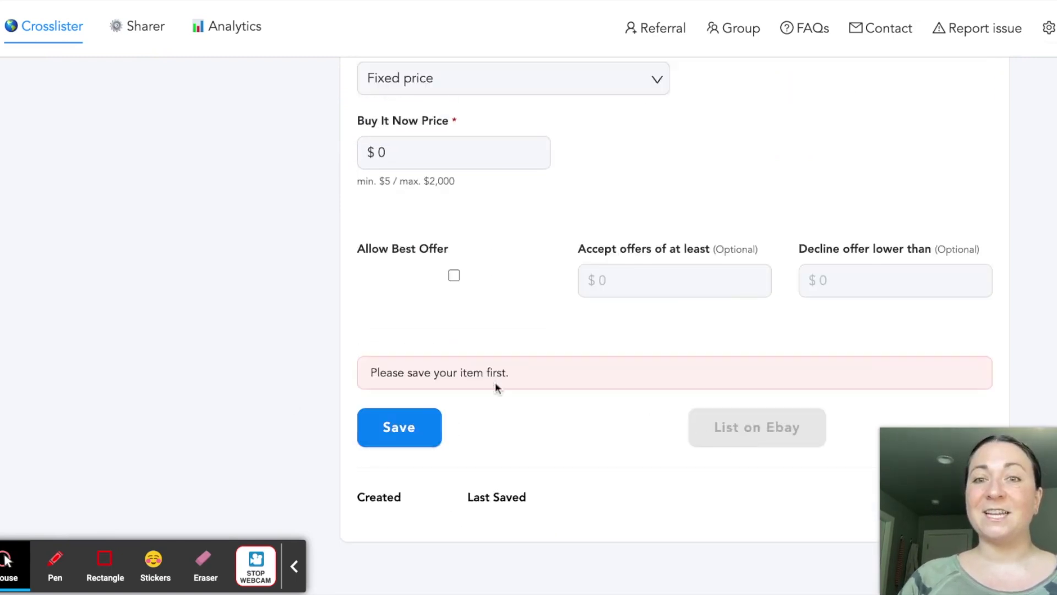
scroll(495, 384, up, 4)
scroll(262, 358, up, 12)
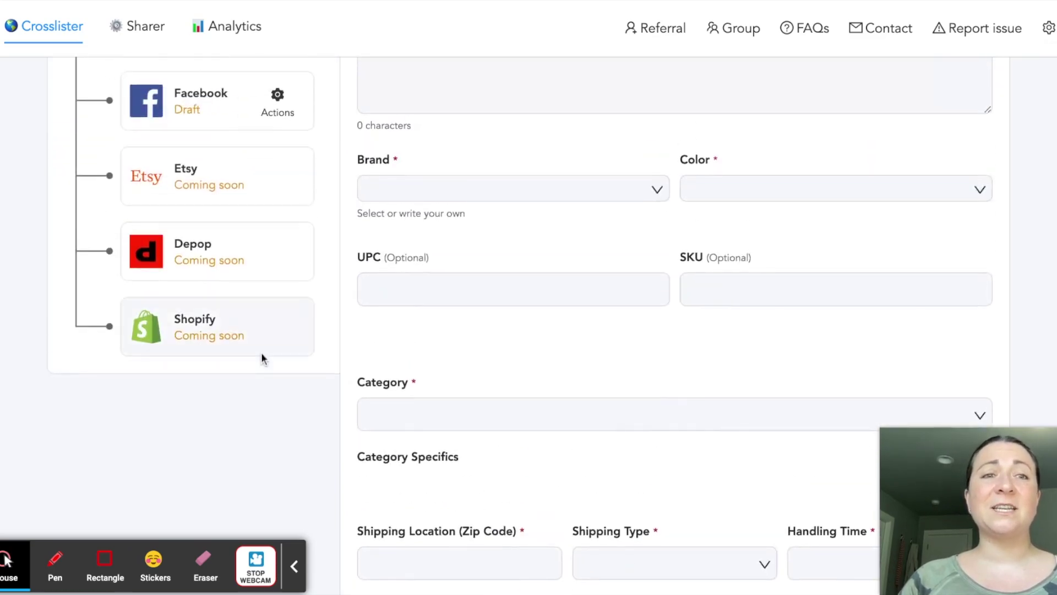
scroll(261, 352, up, 5)
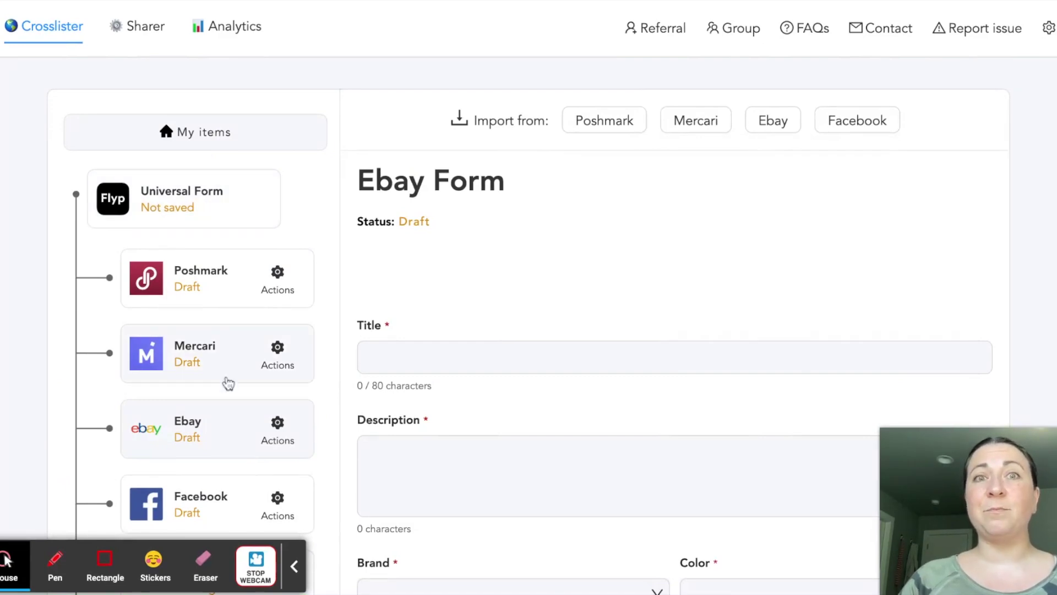
scroll(227, 384, down, 3)
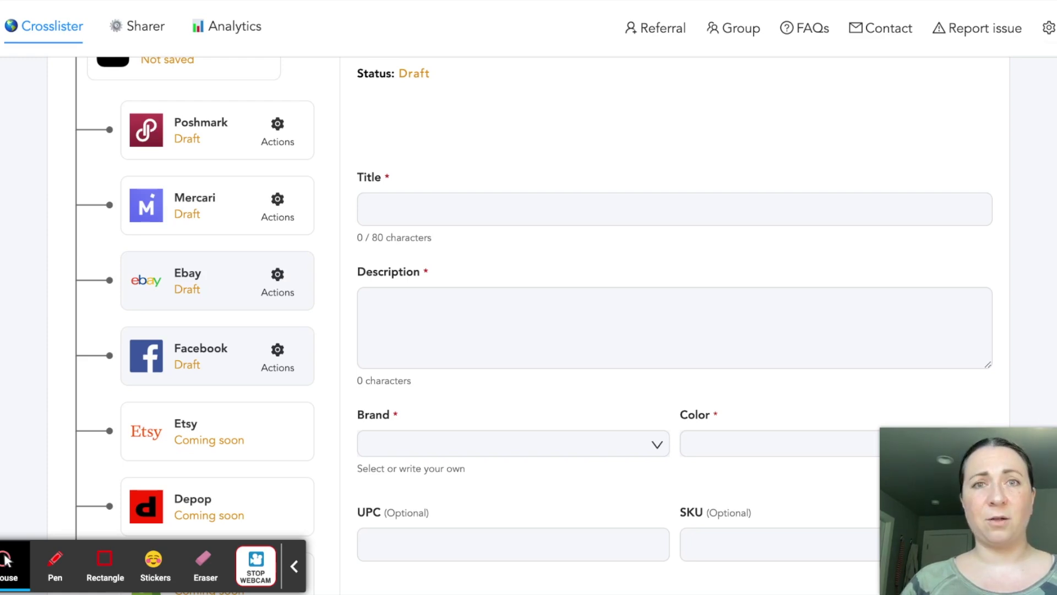
scroll(220, 330, up, 3)
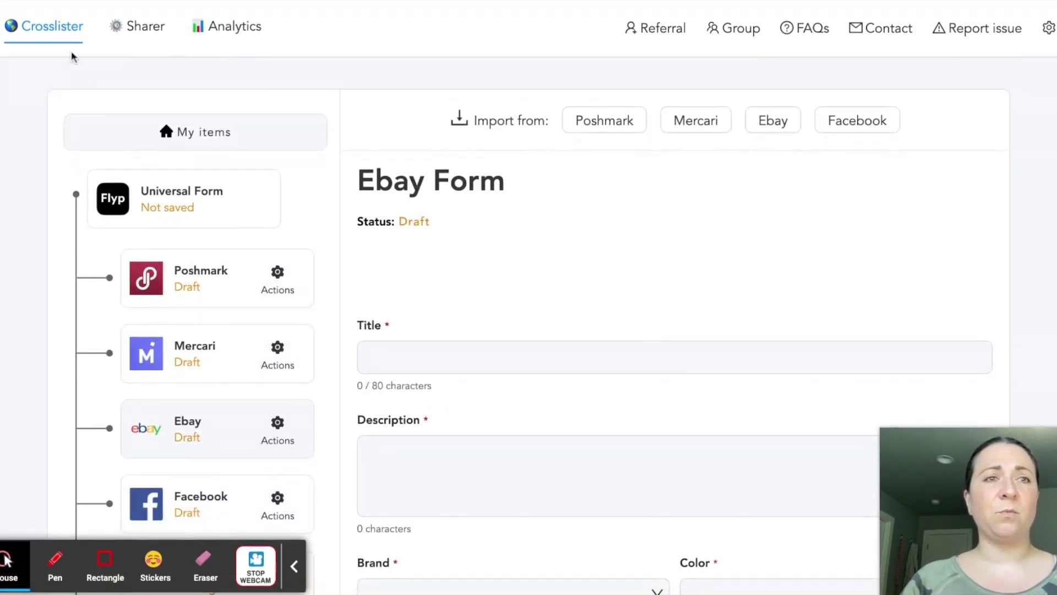
click(67, 46)
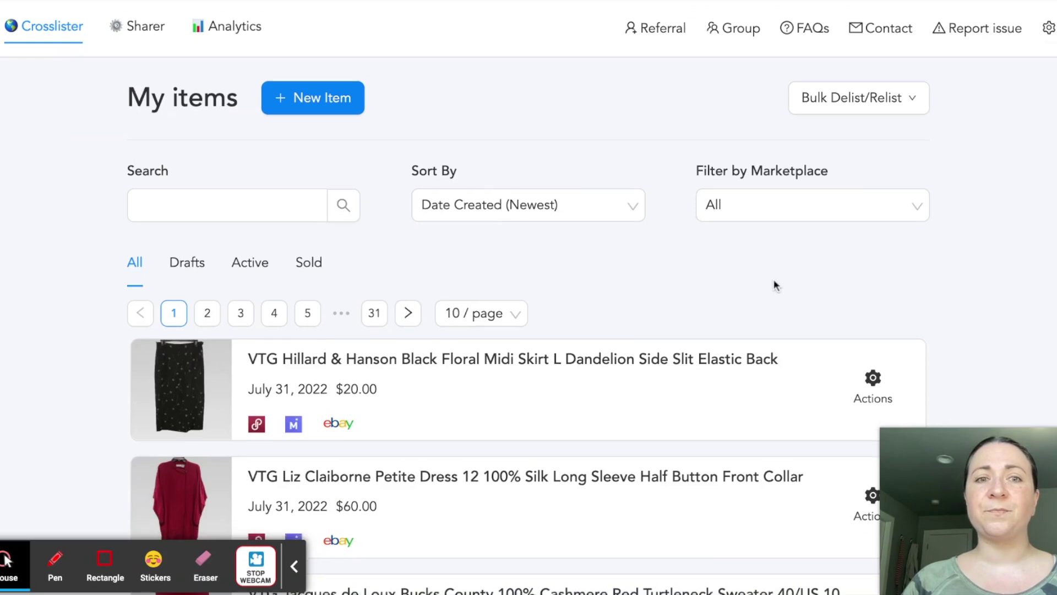
Scroll the My items list and view then dismiss the first item's Actions menu (Delete, Mark as sold)
scroll(775, 284, down, 4)
scroll(775, 284, down, 1)
scroll(847, 226, up, 1)
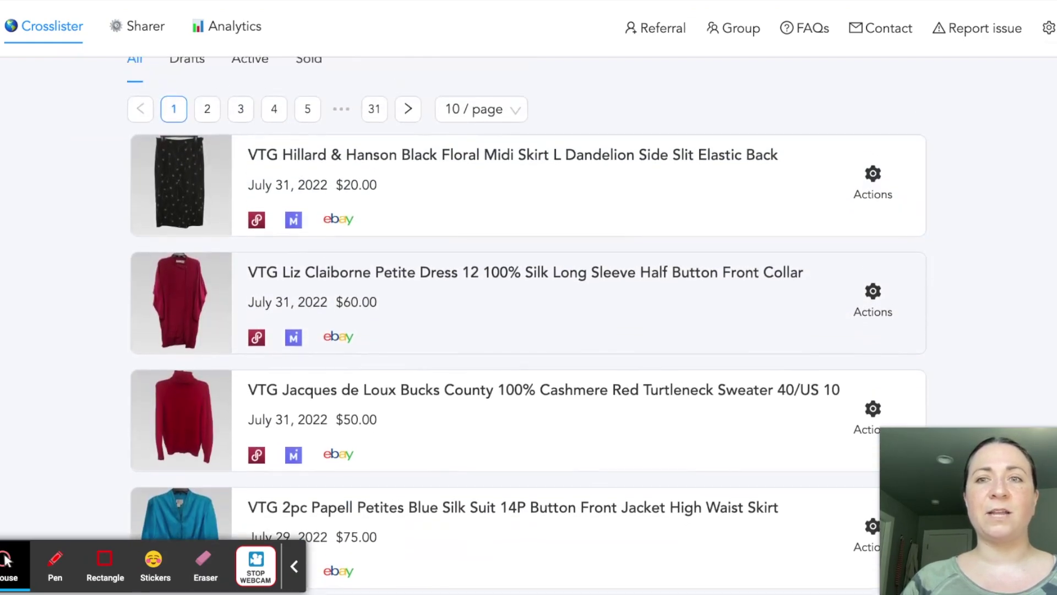
click(873, 188)
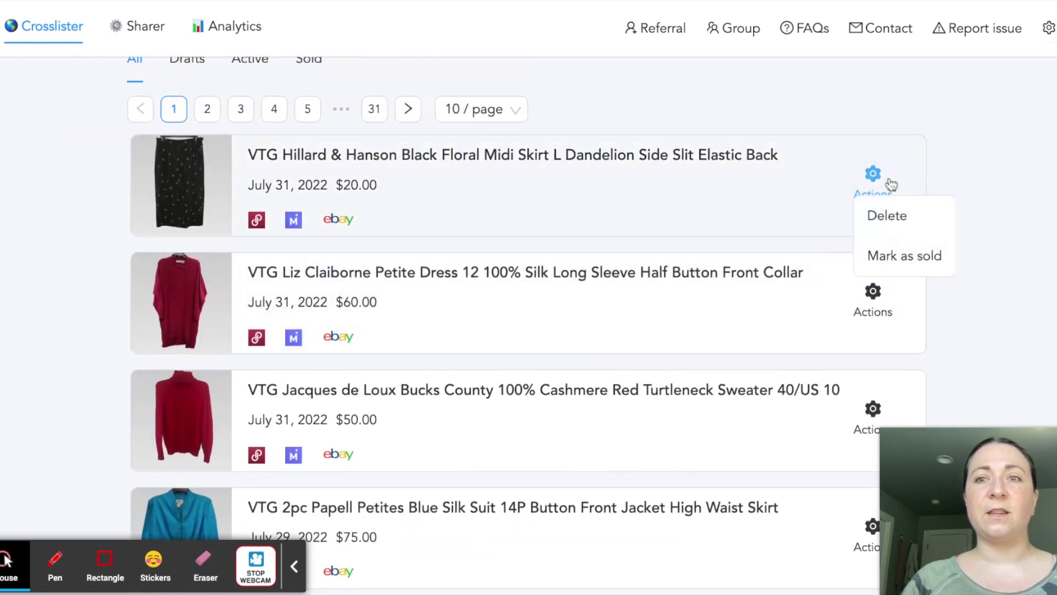
click(940, 128)
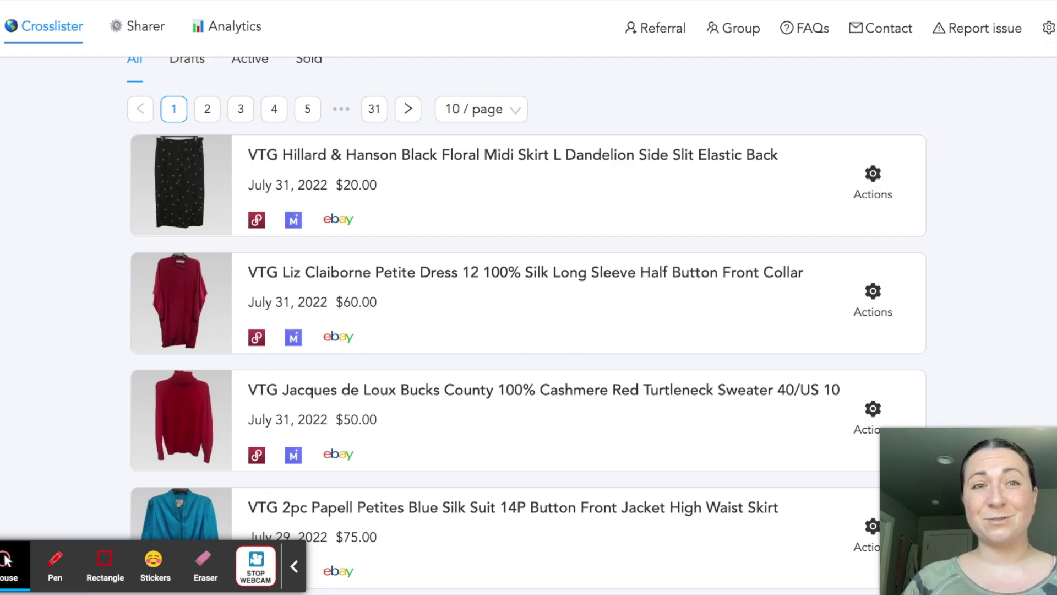
scroll(940, 126, up, 3)
click(254, 34)
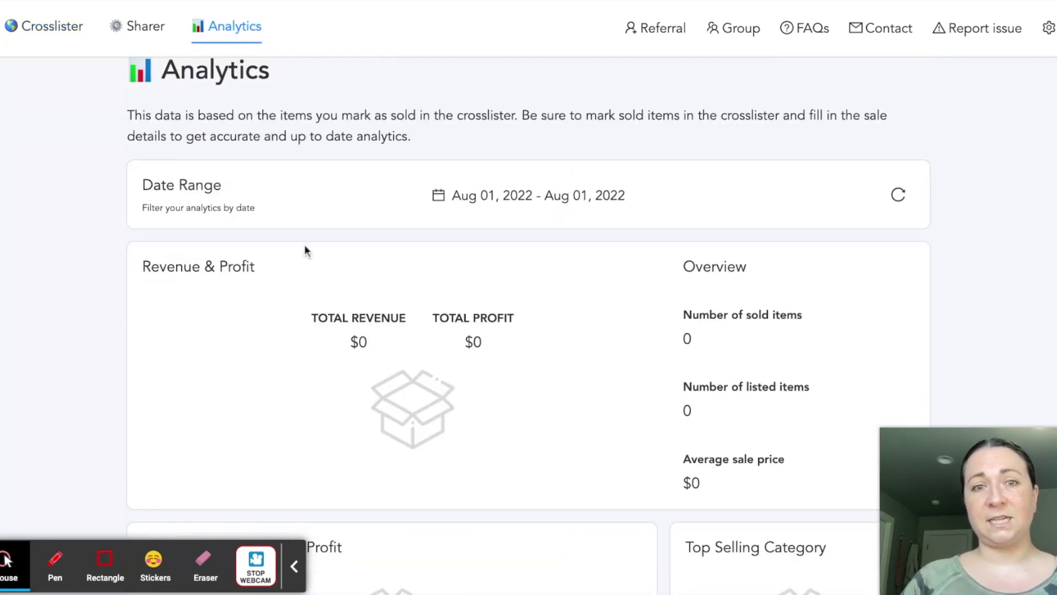
Scroll through the Analytics cards showing $0 revenue, profit and empty category panels, then back up
scroll(558, 333, down, 3)
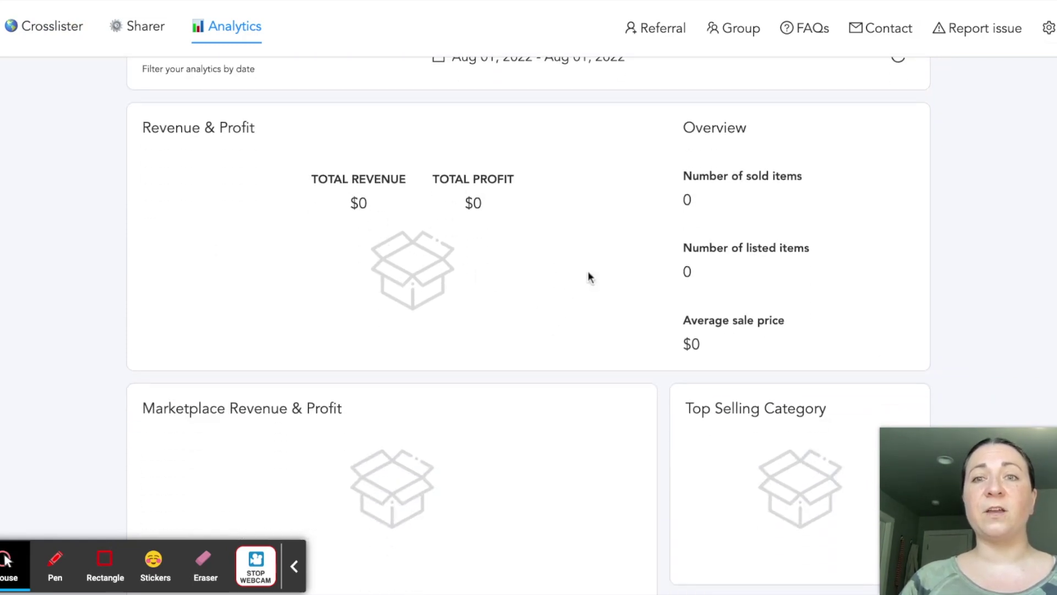
scroll(740, 297, down, 3)
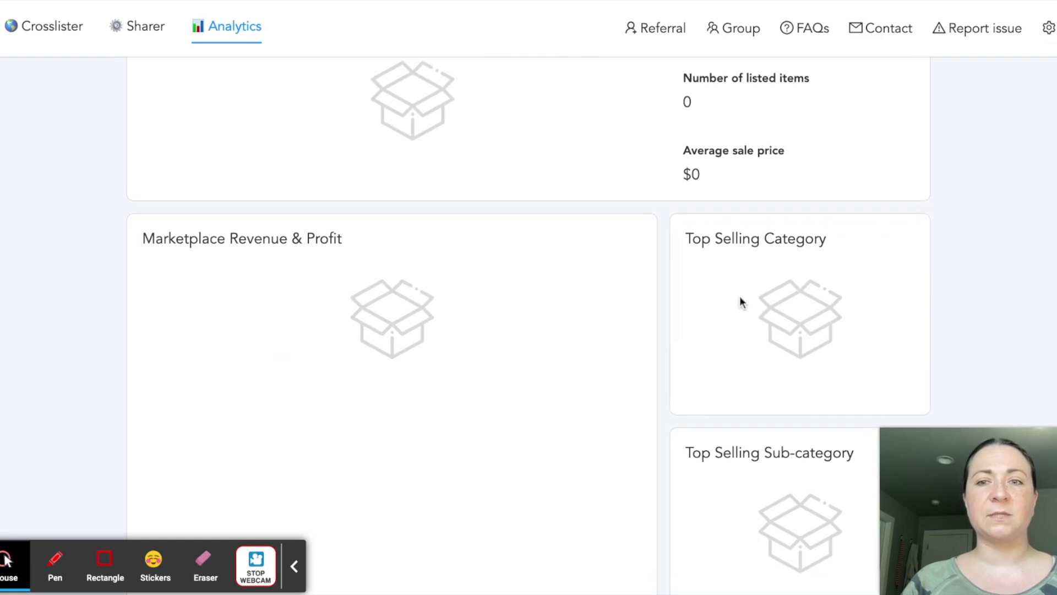
scroll(739, 296, down, 5)
scroll(751, 268, up, 3)
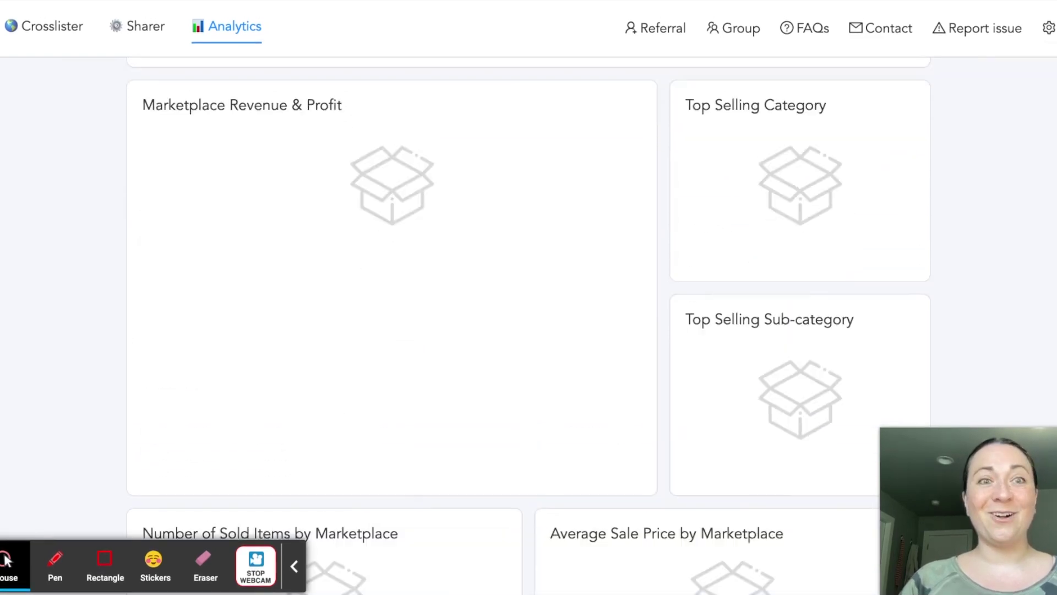
scroll(751, 269, up, 7)
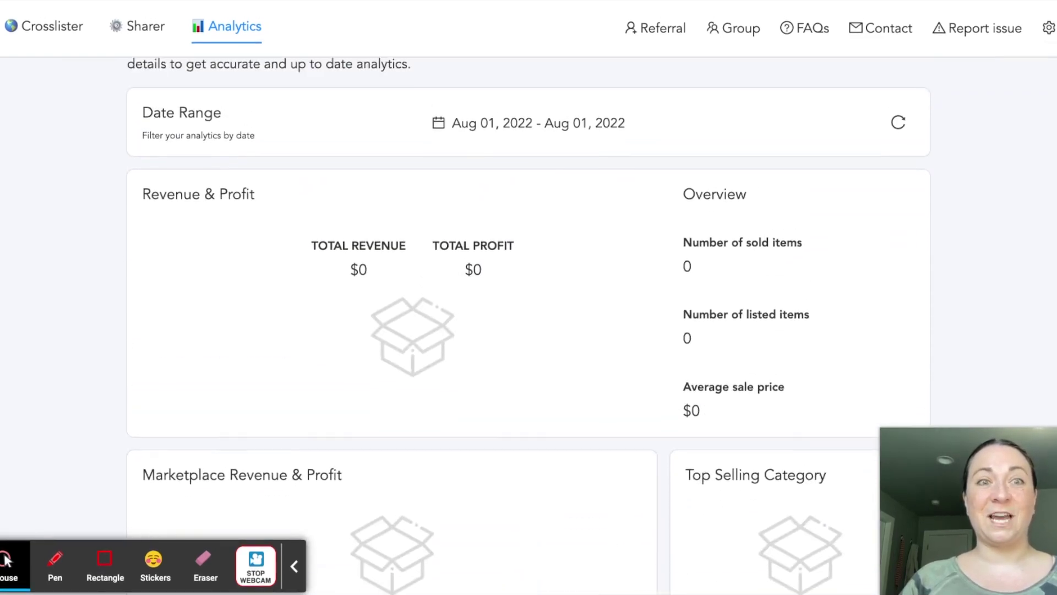
scroll(528, 325, up, 2)
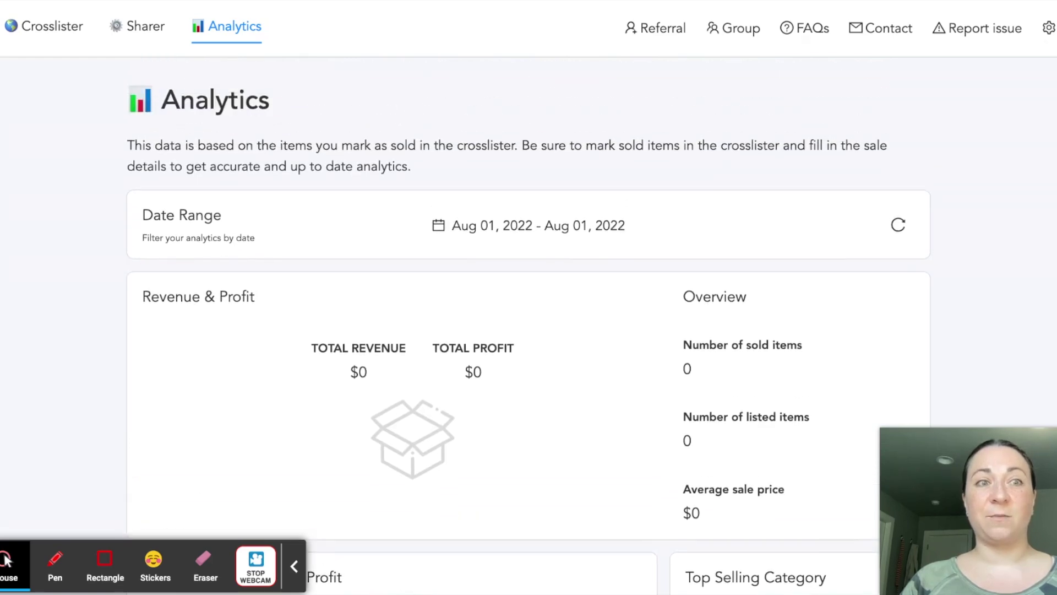
Reopen the Sharer and scroll down to its nine scheduled share times
click(144, 28)
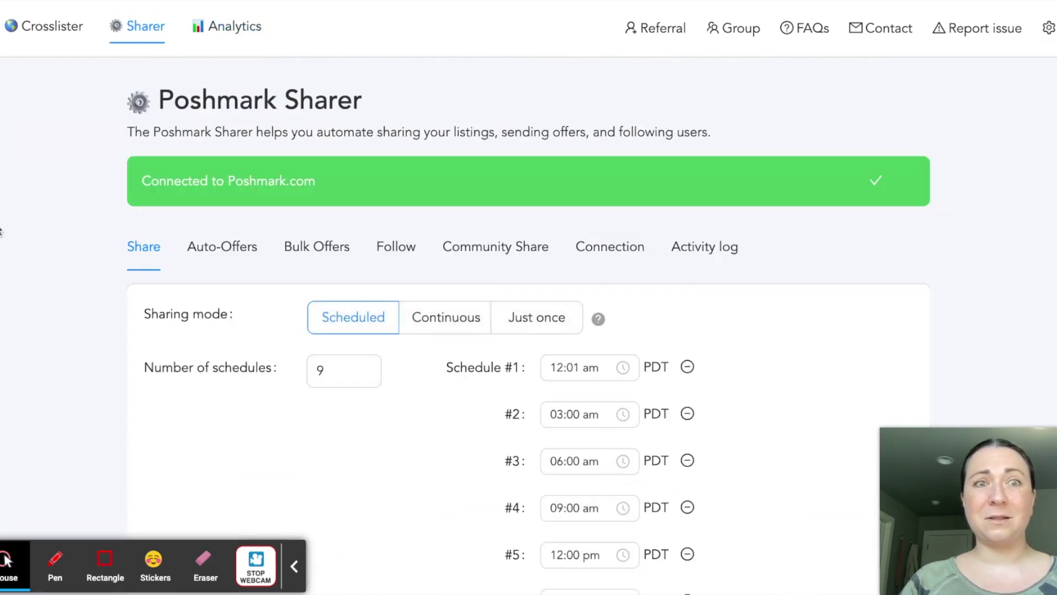
scroll(1, 231, down, 2)
scroll(1, 231, down, 2)
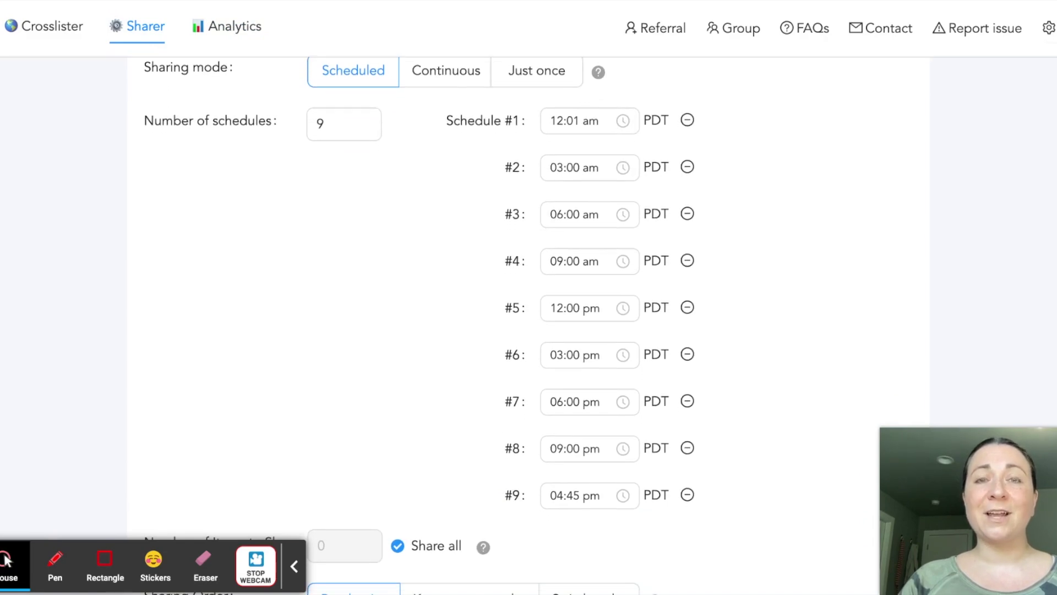